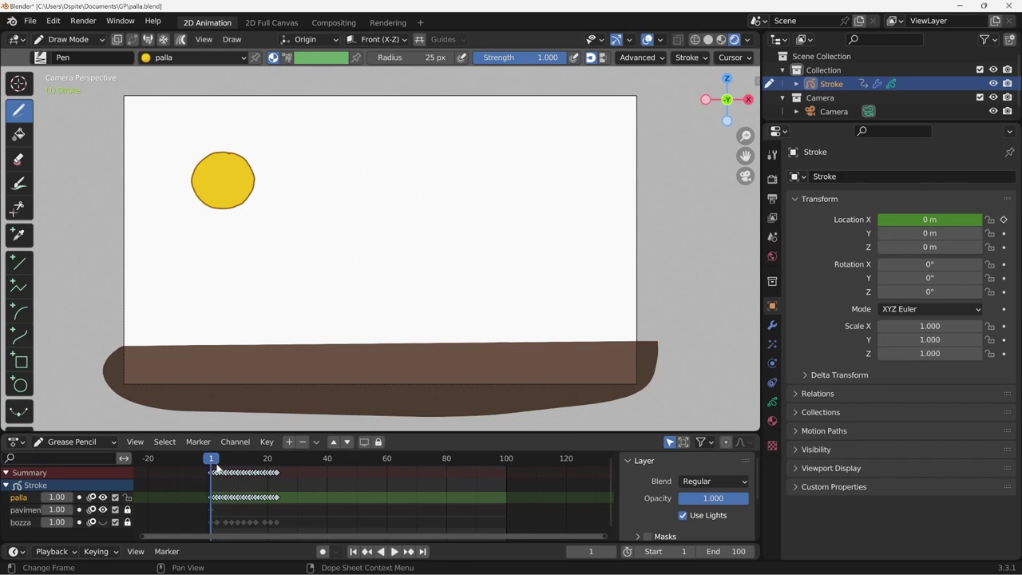
# Step: Scrub through the ball's motion, make pavimento the active layer and lock palla
pyautogui.moveTo(216, 467); pyautogui.dragTo(278, 475)
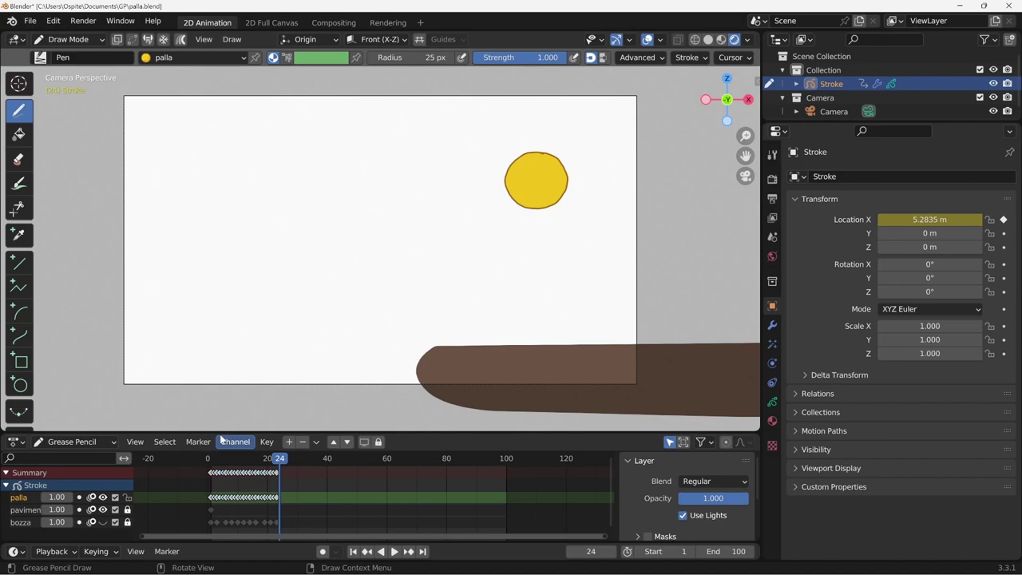
pyautogui.click(27, 511)
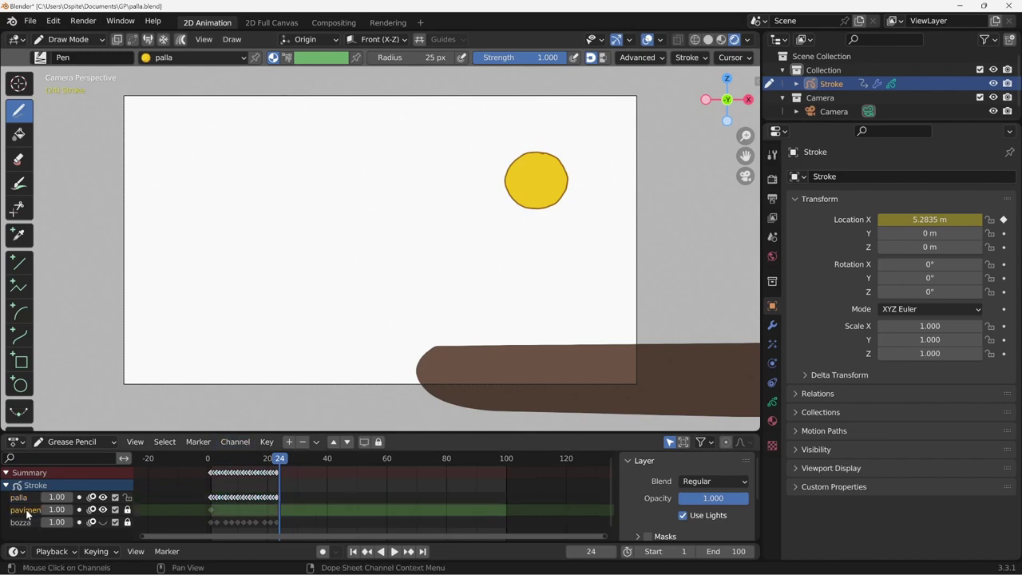
pyautogui.click(128, 498)
# Step: Unlock the pavimento layer and enter Edit Mode at frame 1
pyautogui.click(128, 510)
pyautogui.hotkey('shift', 'Left')
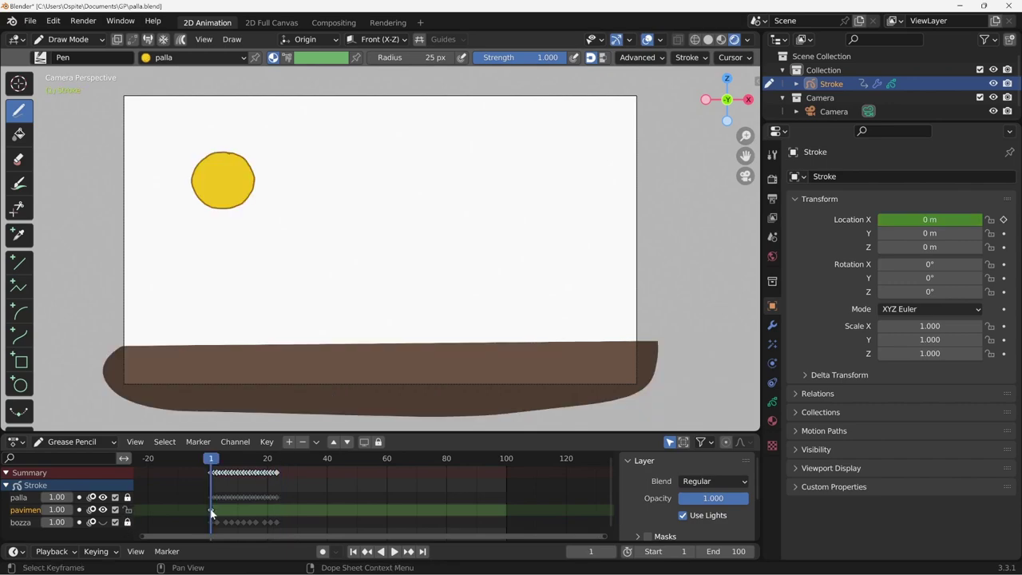
pyautogui.scroll(-1, 414, 354)
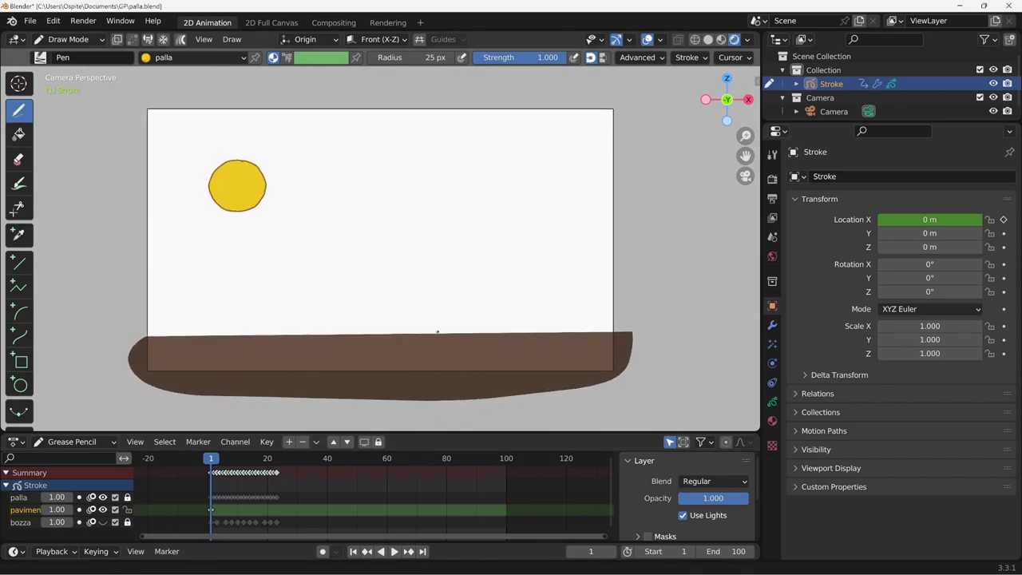
pyautogui.scroll(-1, 414, 353)
pyautogui.scroll(-1, 414, 354)
pyautogui.press('Tab')
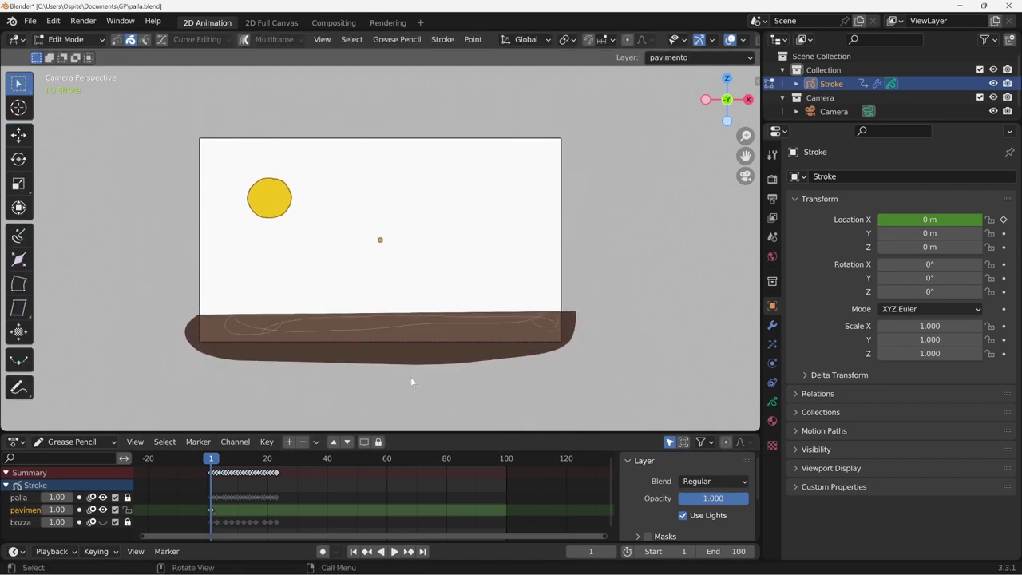
pyautogui.keyDown('shift'); pyautogui.moveTo(410, 377); pyautogui.dragTo(435, 369, button='middle'); pyautogui.keyUp('shift')
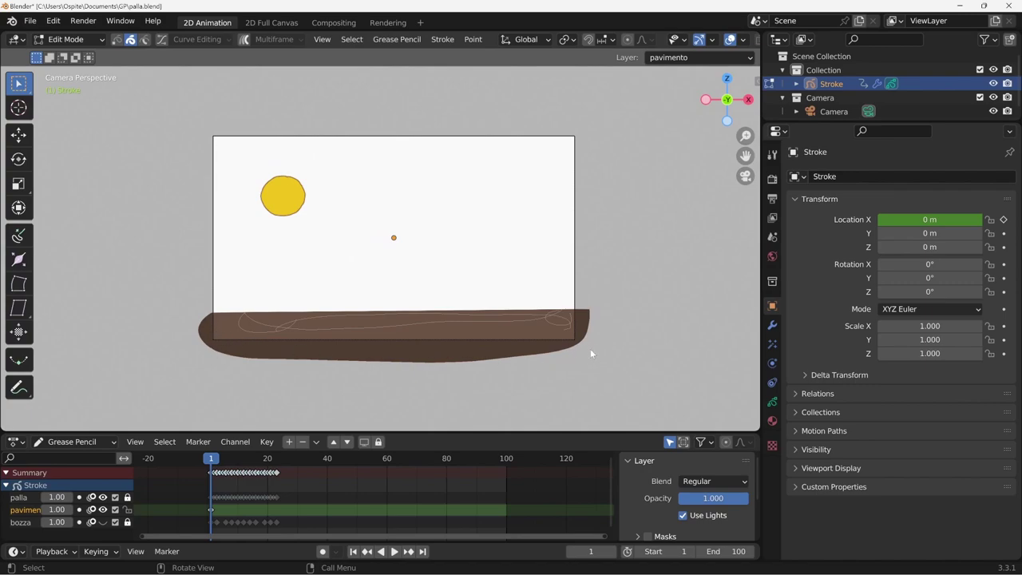
# Step: Scale the floor stroke wider along X and shift it left
pyautogui.press('s')
pyautogui.press('x')
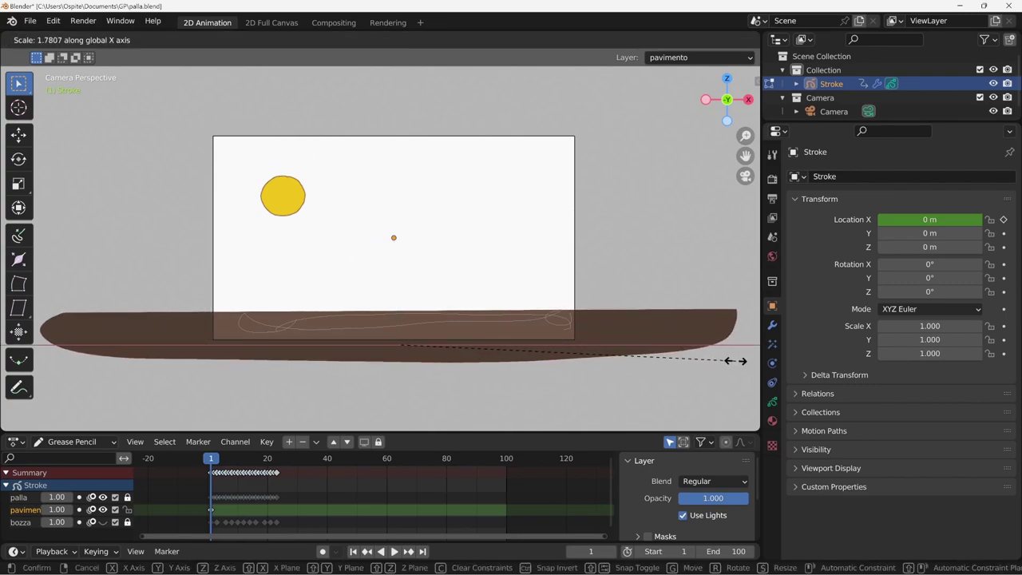
pyautogui.click(729, 363)
pyautogui.press('g')
pyautogui.press('x')
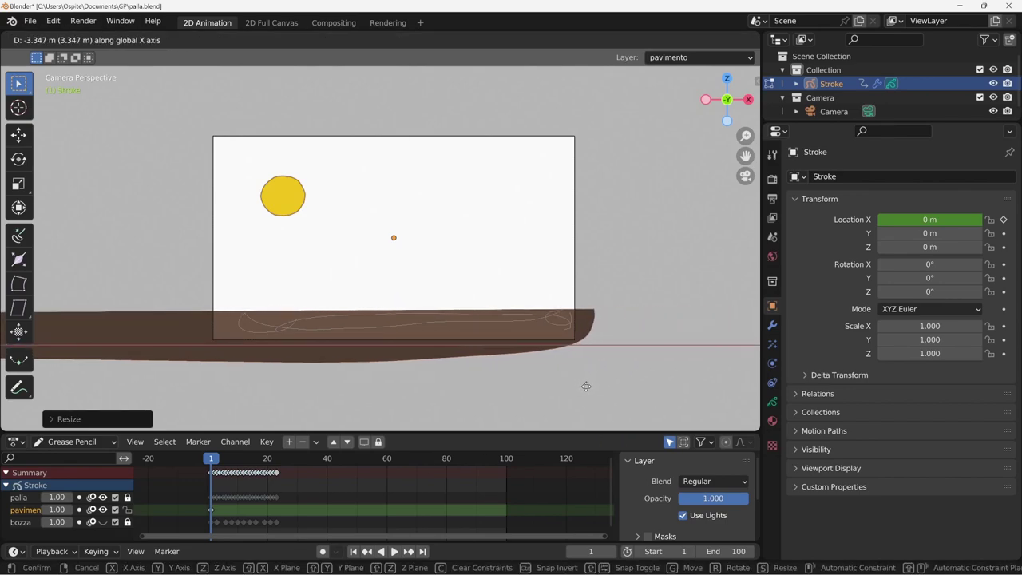
pyautogui.click(585, 389)
# Step: Check the floor near frame 50 and scale its stroke further along X to the left
pyautogui.press('space')
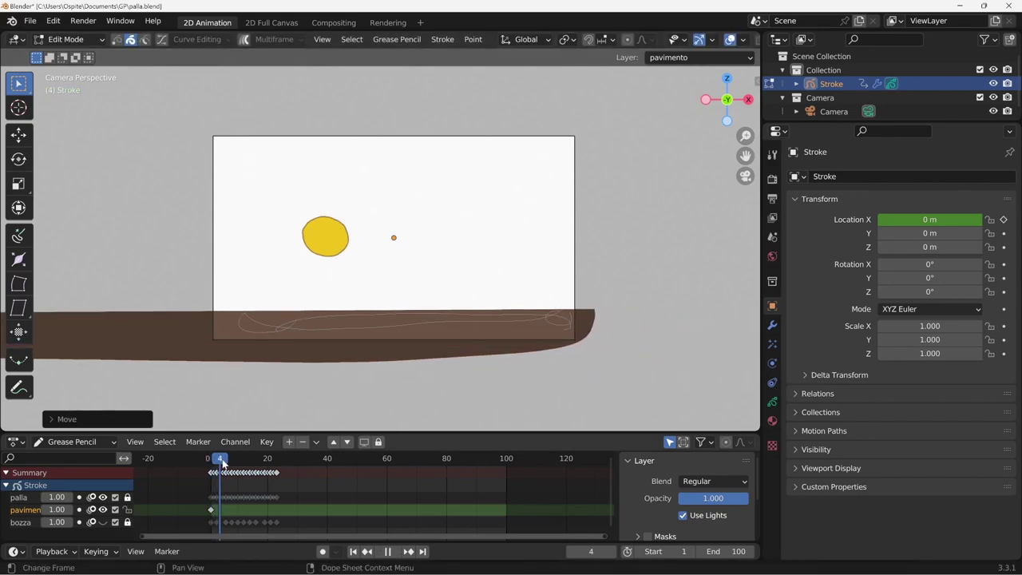
pyautogui.moveTo(261, 471); pyautogui.dragTo(356, 484)
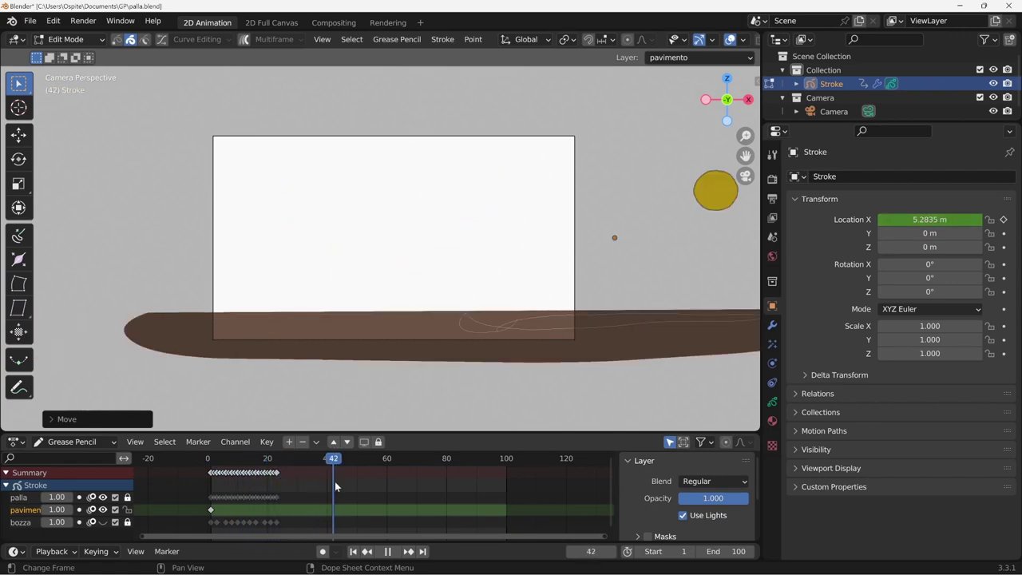
pyautogui.press('space')
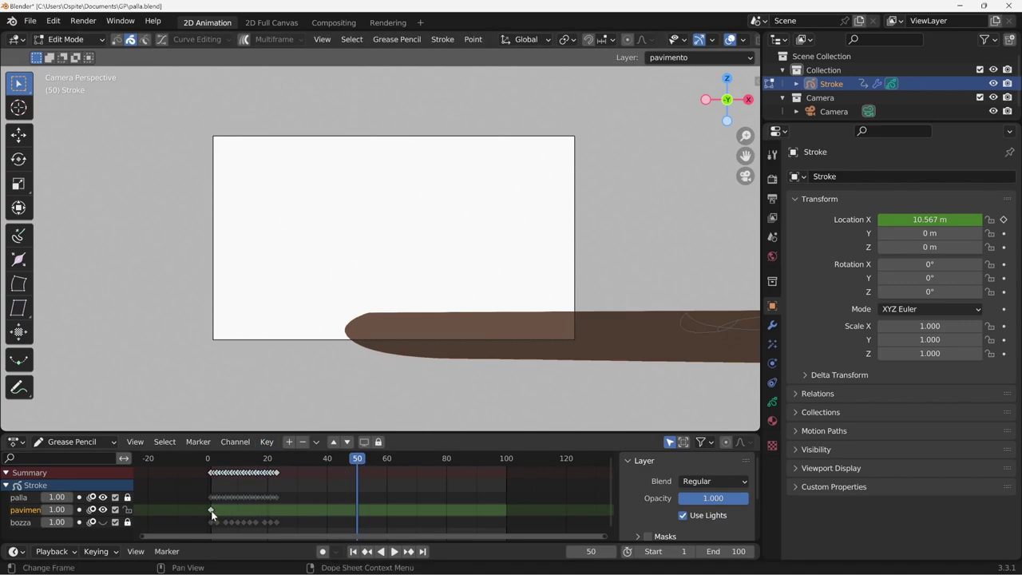
pyautogui.press('s')
pyautogui.press('x')
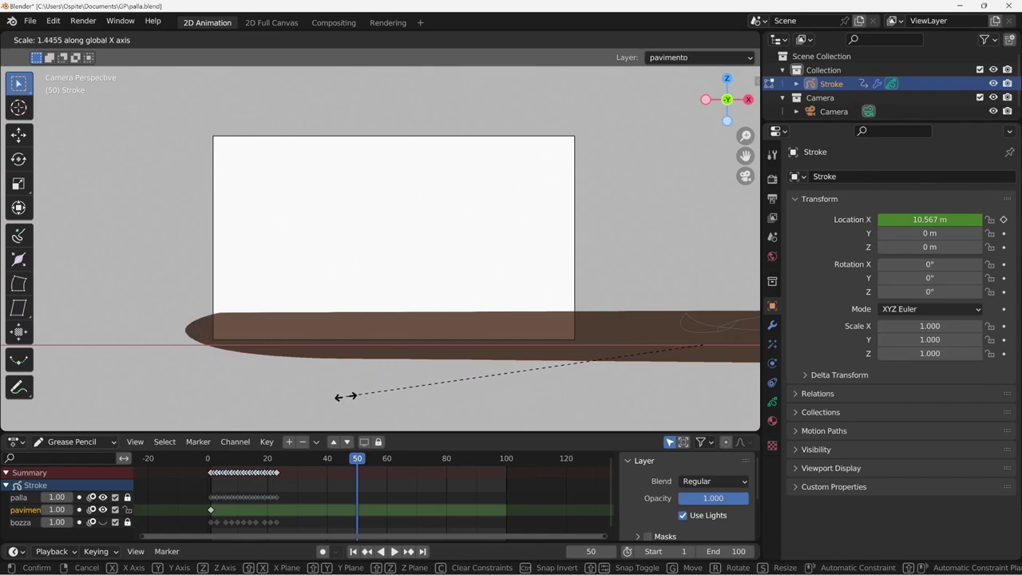
pyautogui.click(337, 399)
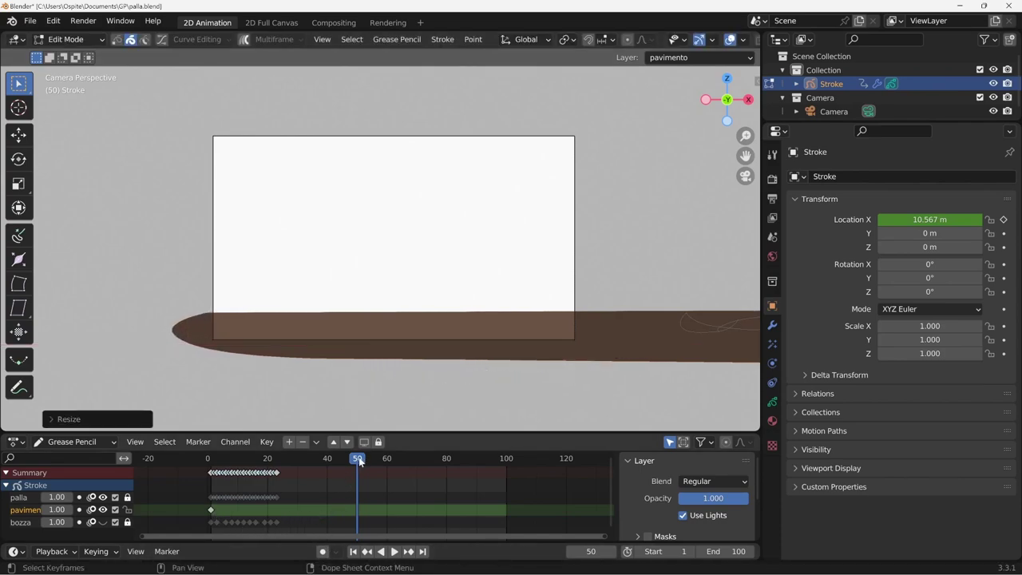
pyautogui.moveTo(358, 461)
pyautogui.mouseDown()
pyautogui.moveTo(236, 477)
pyautogui.moveTo(347, 475)
pyautogui.moveTo(227, 495)
pyautogui.moveTo(490, 483)
pyautogui.moveTo(226, 498)
pyautogui.moveTo(422, 490)
pyautogui.moveTo(348, 498)
pyautogui.moveTo(264, 486)
pyautogui.mouseUp()
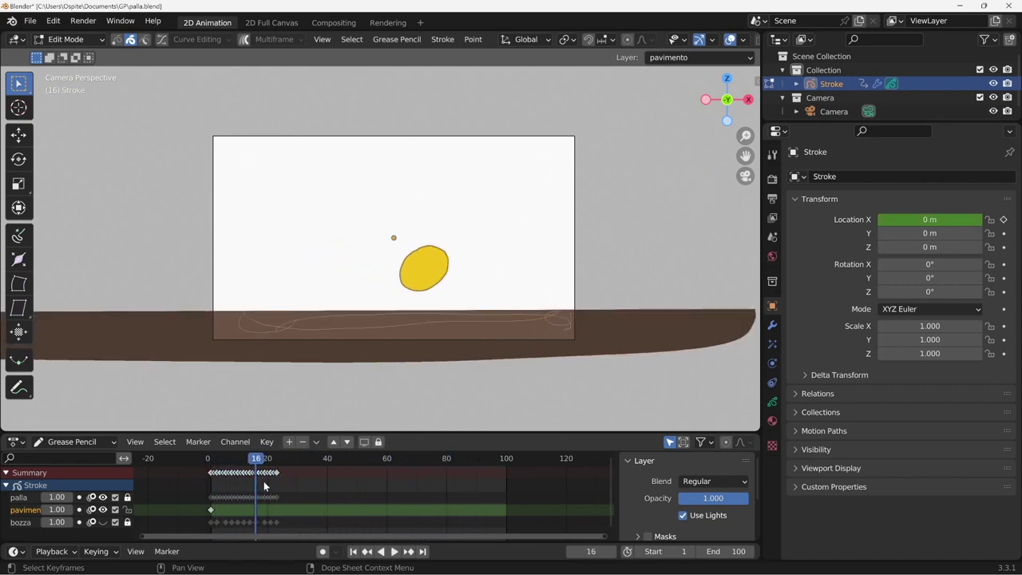
# Step: Leave camera view, play back the ball's travel along the floor, and return to Draw Mode
pyautogui.press('KP_0')
pyautogui.press('space')
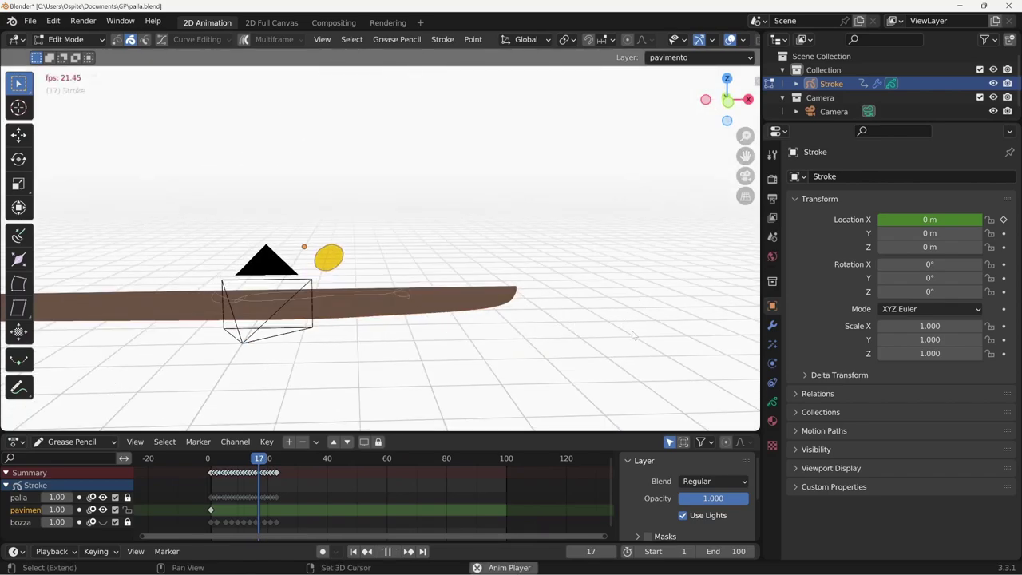
pyautogui.press('space')
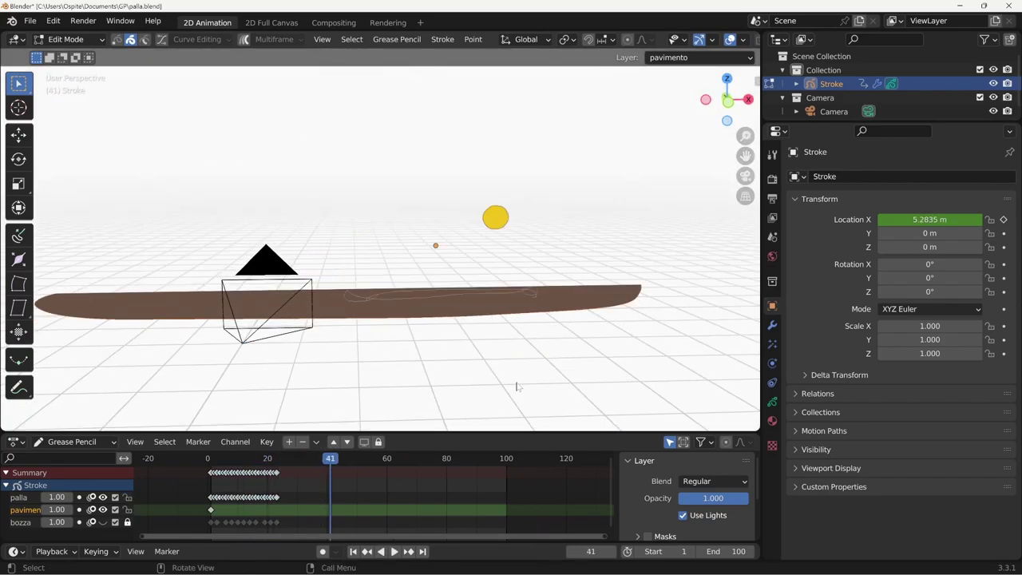
pyautogui.press('Tab')
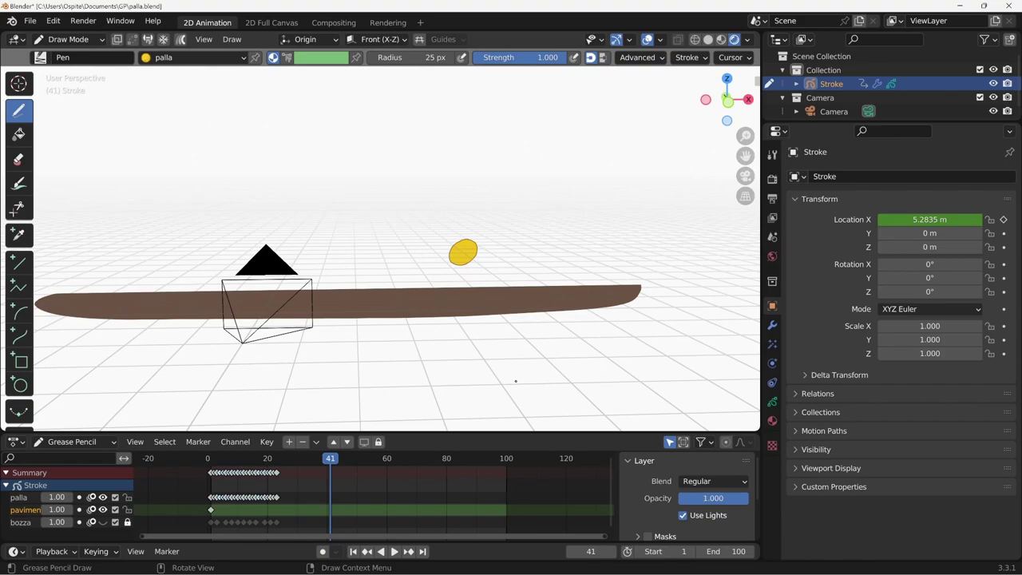
pyautogui.press('Tab')
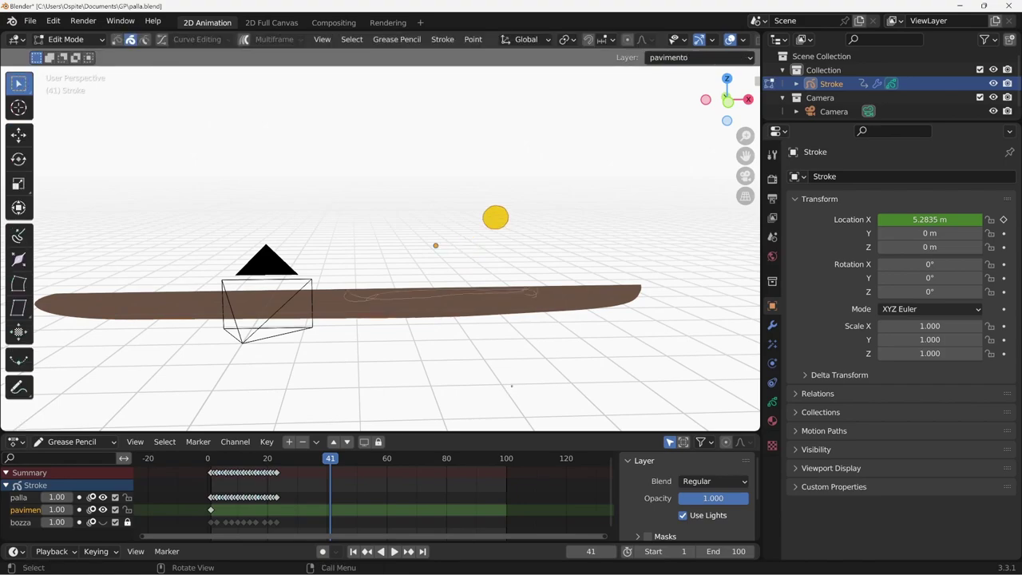
pyautogui.press('Tab')
pyautogui.press('space')
pyautogui.hotkey('shift', 'Left')
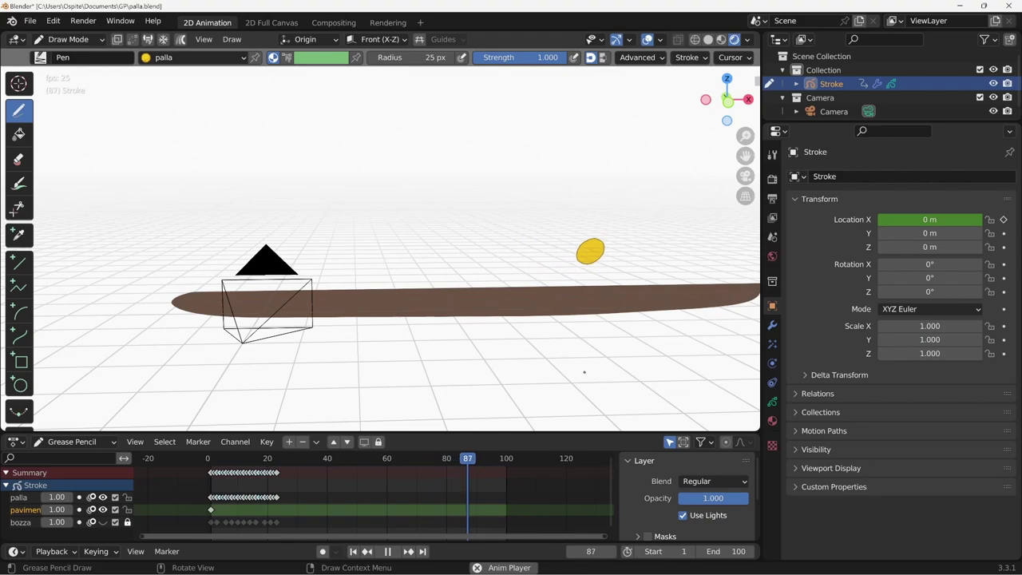
pyautogui.press('space')
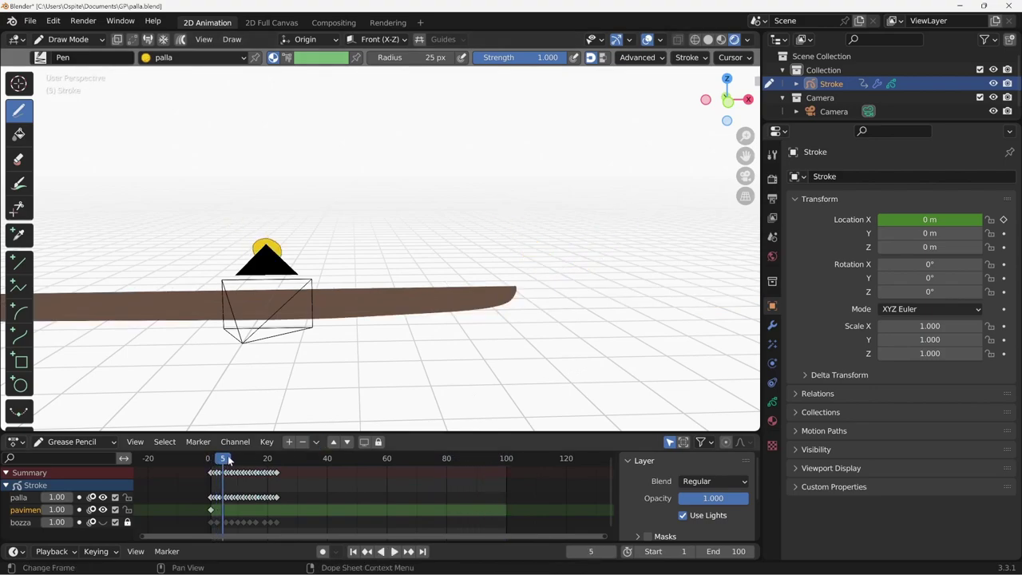
pyautogui.moveTo(222, 459)
pyautogui.mouseDown()
pyautogui.moveTo(426, 470)
pyautogui.moveTo(290, 487)
pyautogui.mouseUp()
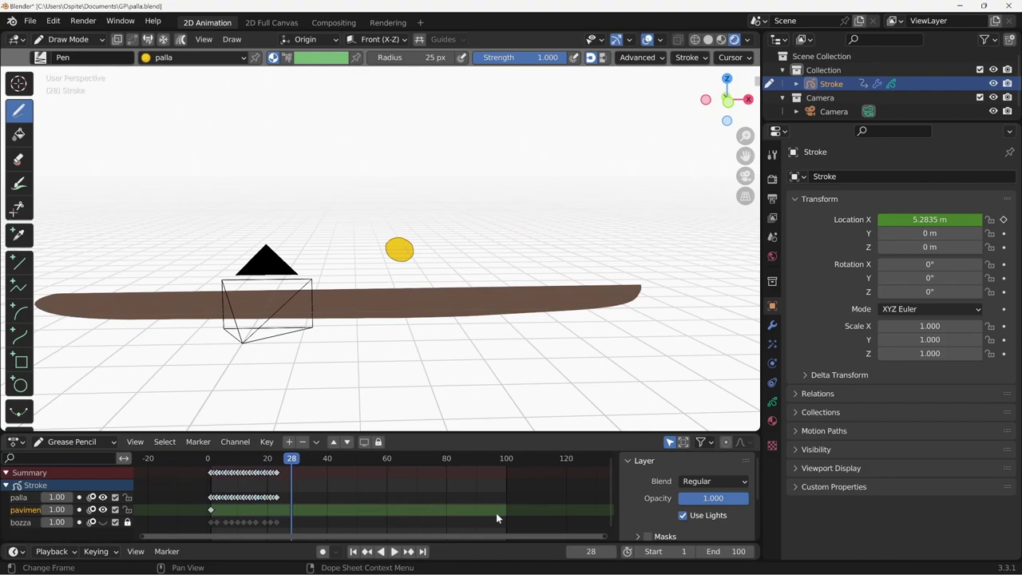
# Step: Set the End frame to 72 (24*3) and play back the shortened animation
pyautogui.click(722, 550)
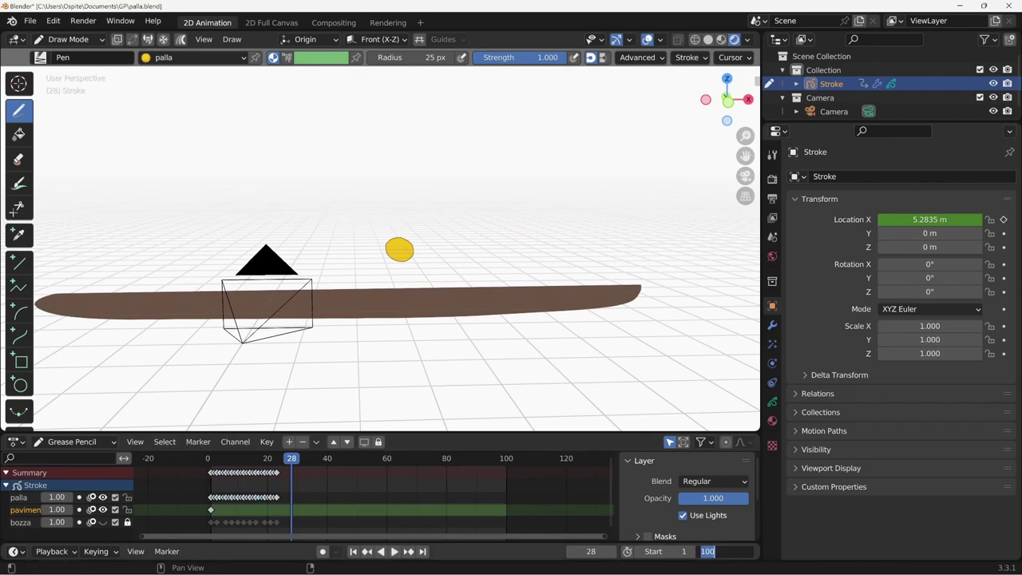
pyautogui.write('24*3')
pyautogui.press('Return')
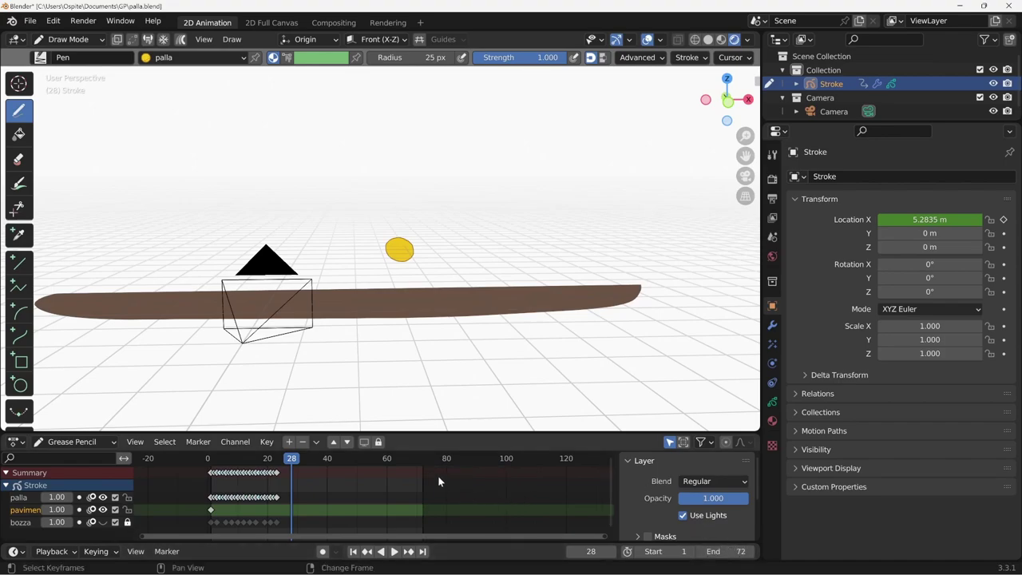
pyautogui.press('space')
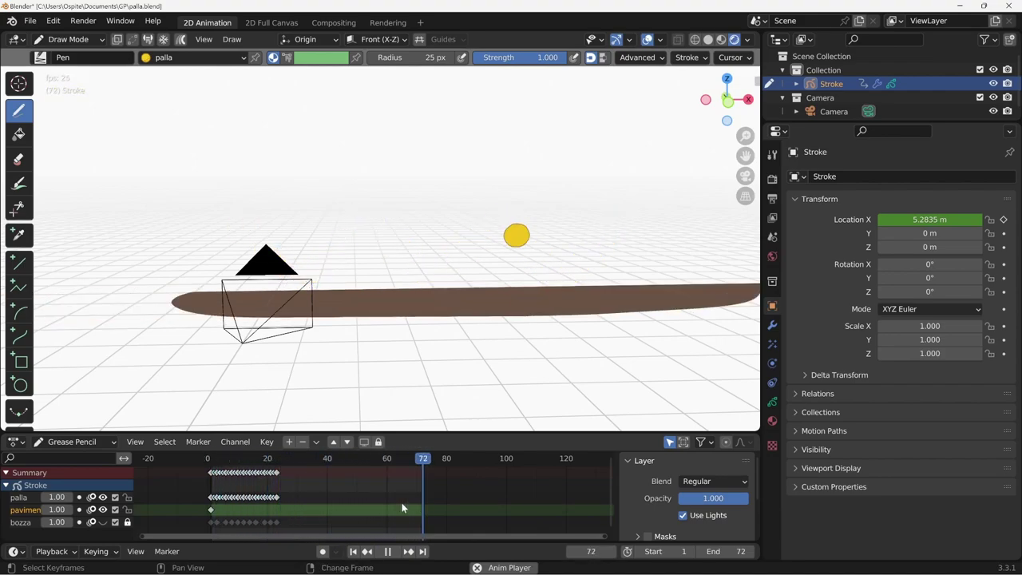
pyautogui.press('Escape')
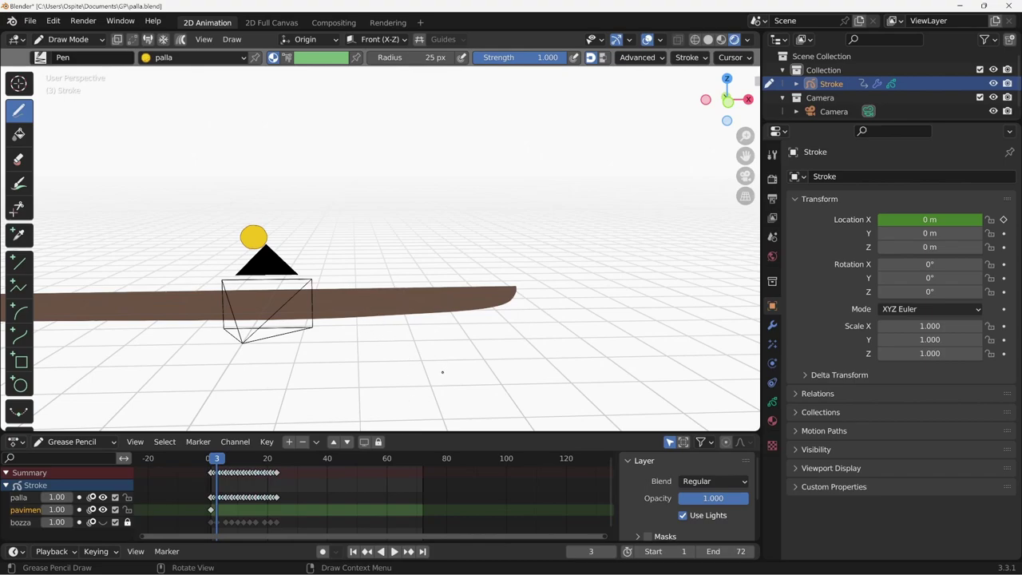
pyautogui.press('KP_0')
pyautogui.press('KP_0')
# Step: In Object Mode, keyframe the camera's Location X at frame 1, removing the Y and Z keys
pyautogui.hotkey('ctrl', 'Tab')
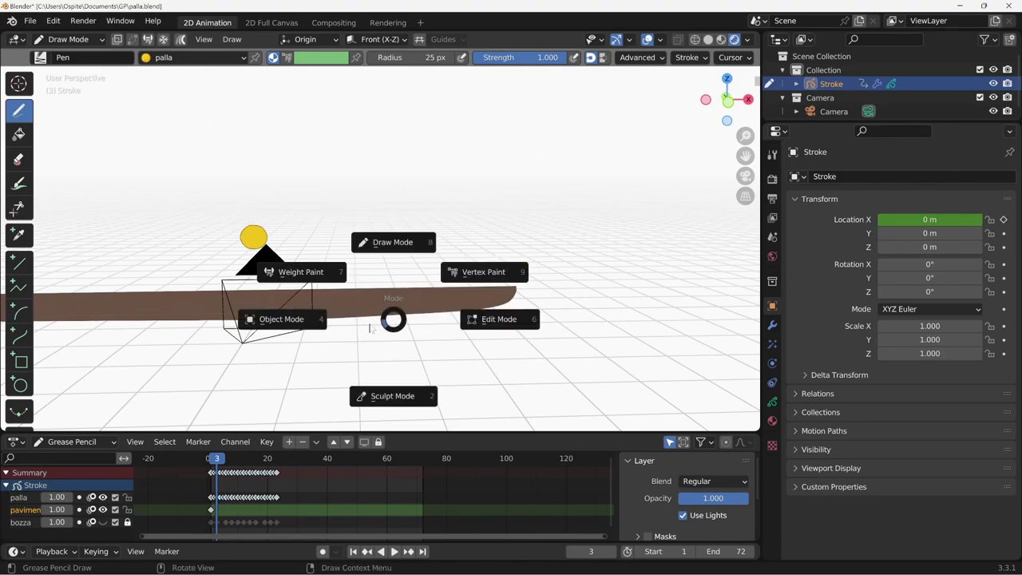
pyautogui.click(276, 319)
pyautogui.click(283, 283)
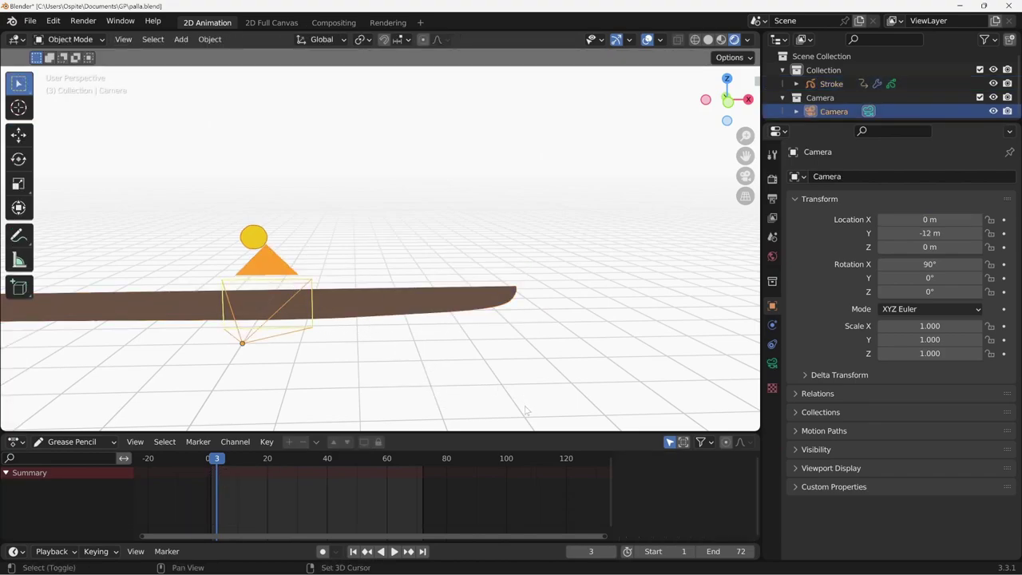
pyautogui.hotkey('shift', 'Left')
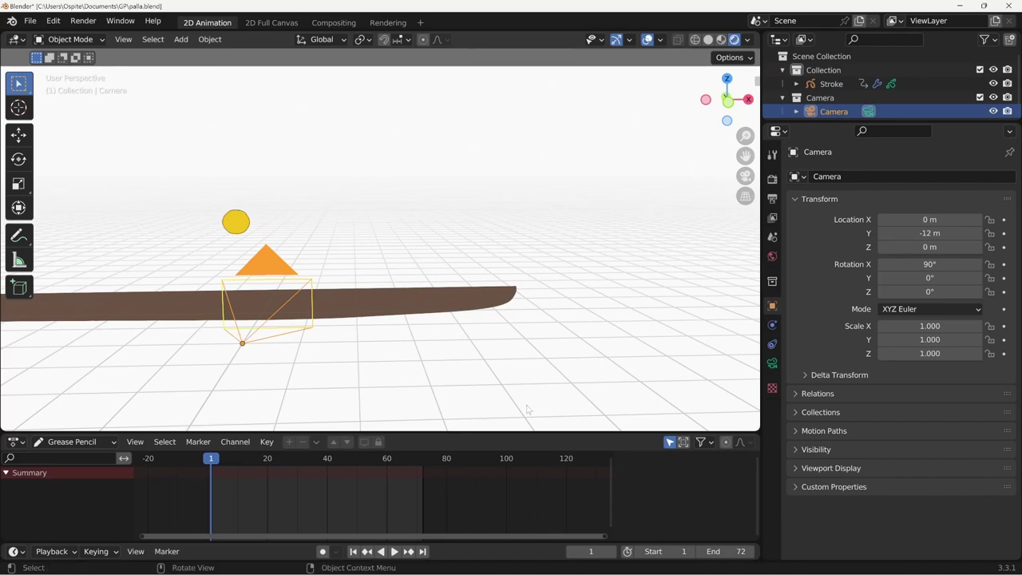
pyautogui.press('KP_0')
pyautogui.press('KP_0')
pyautogui.press('i')
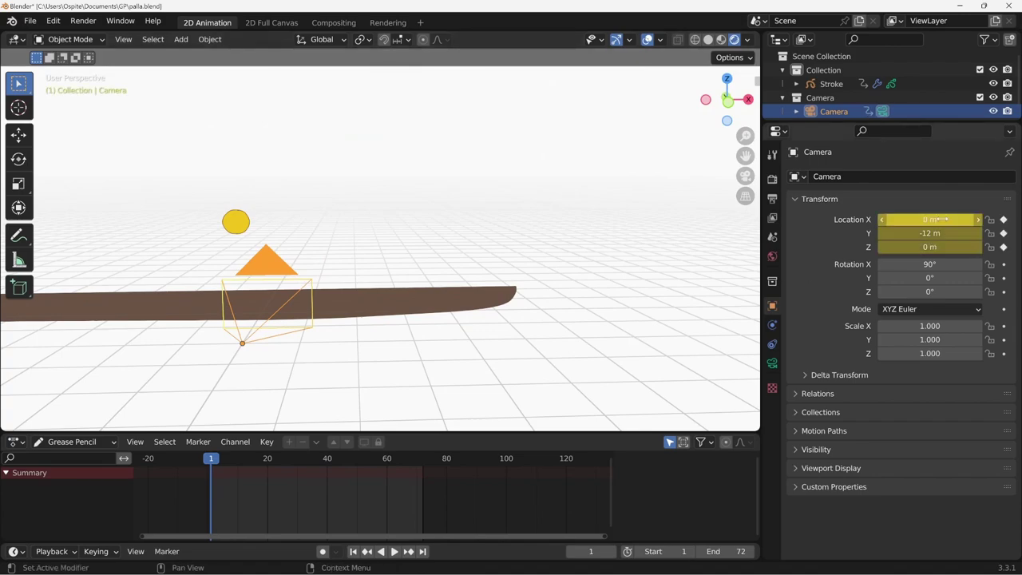
pyautogui.moveTo(1003, 234); pyautogui.dragTo(1003, 247)
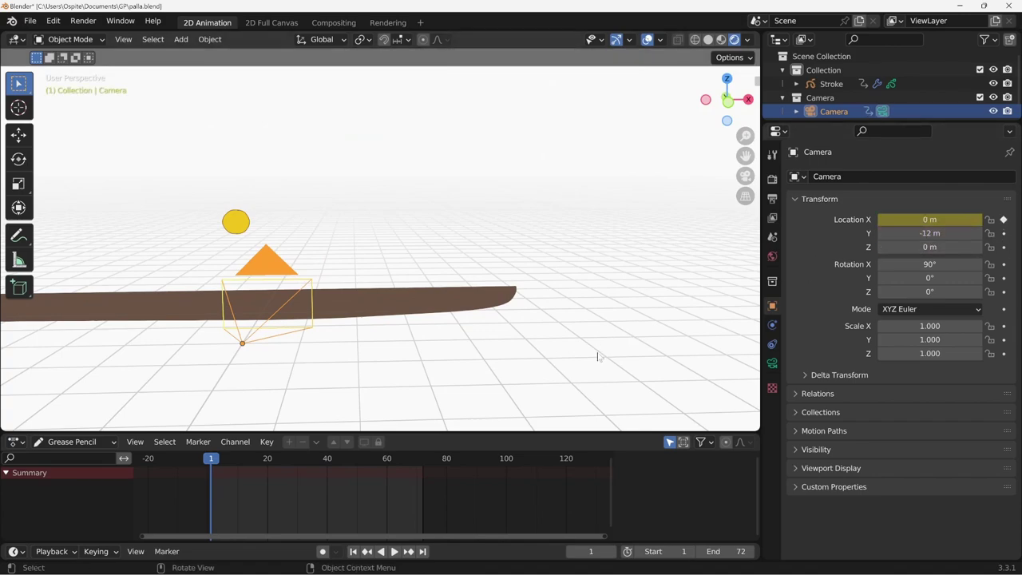
pyautogui.press('Up')
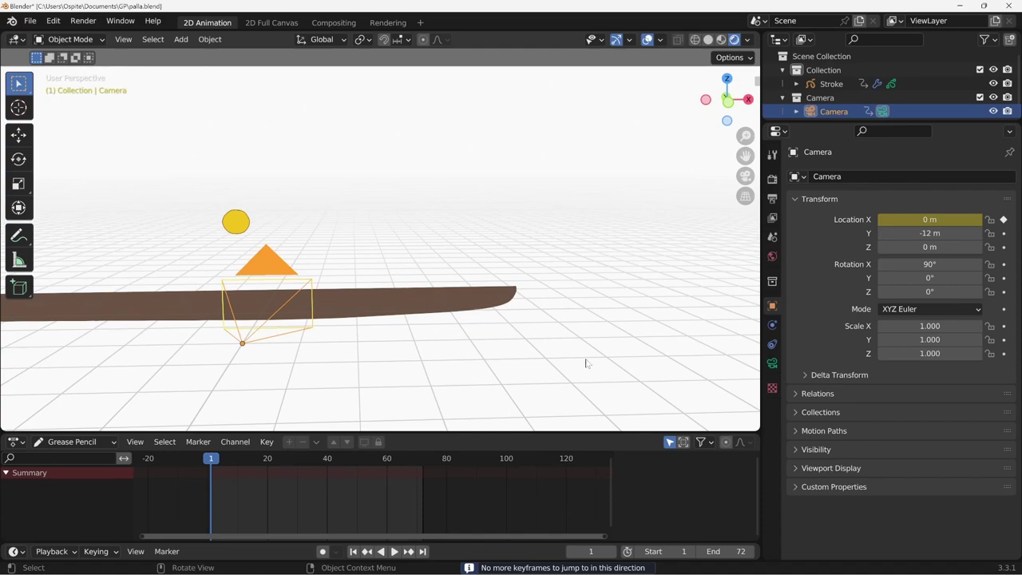
pyautogui.press('shift')
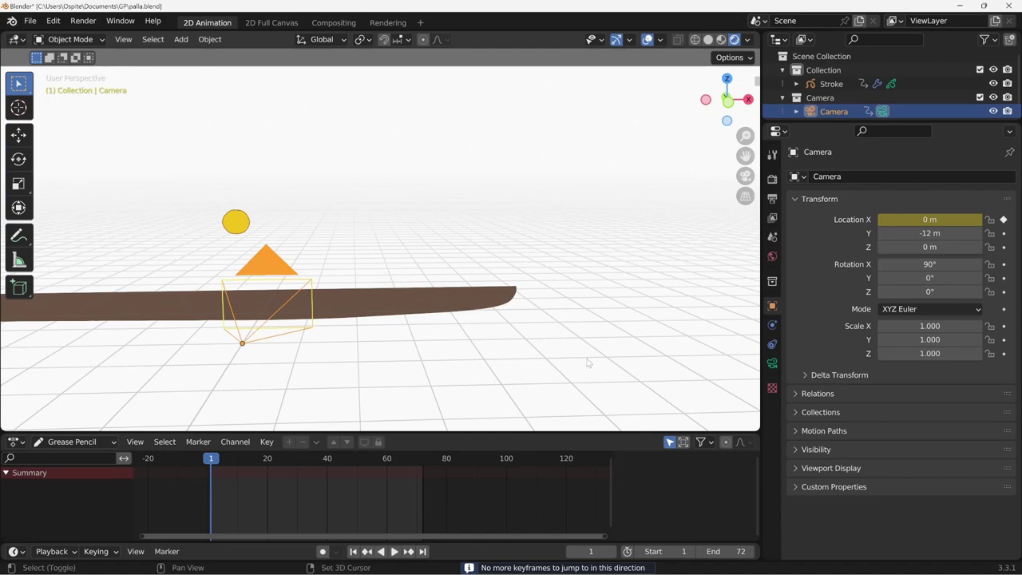
# Step: At frame 72, move the camera along X above the ball and keyframe Location X
pyautogui.click(423, 550)
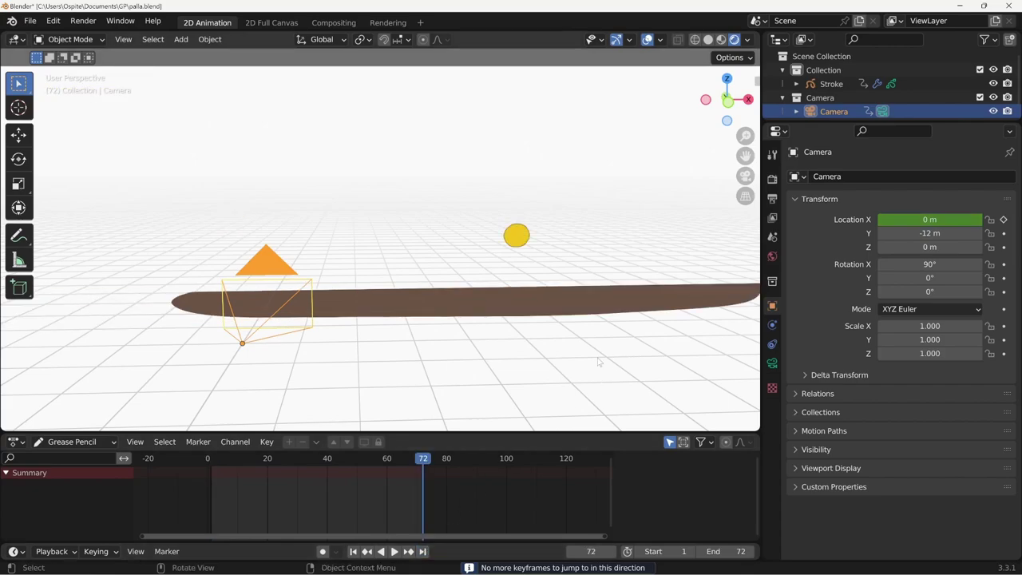
pyautogui.press('g')
pyautogui.press('x')
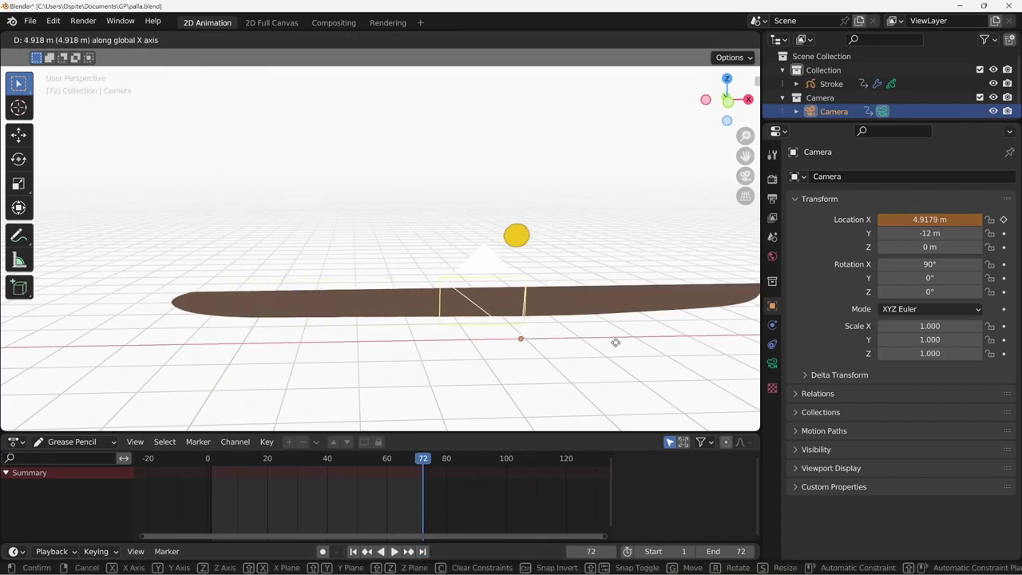
pyautogui.click(613, 343)
pyautogui.scroll(3, 615, 349)
pyautogui.press('KP_0')
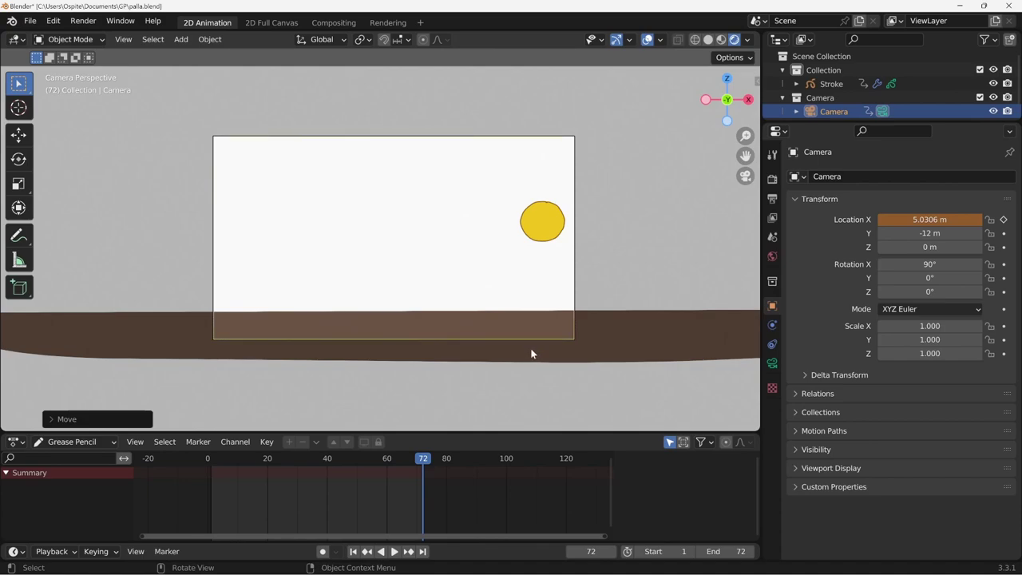
pyautogui.click(1004, 221)
# Step: Play back the camera move, return to frame 1 and select the Stroke object
pyautogui.press('space')
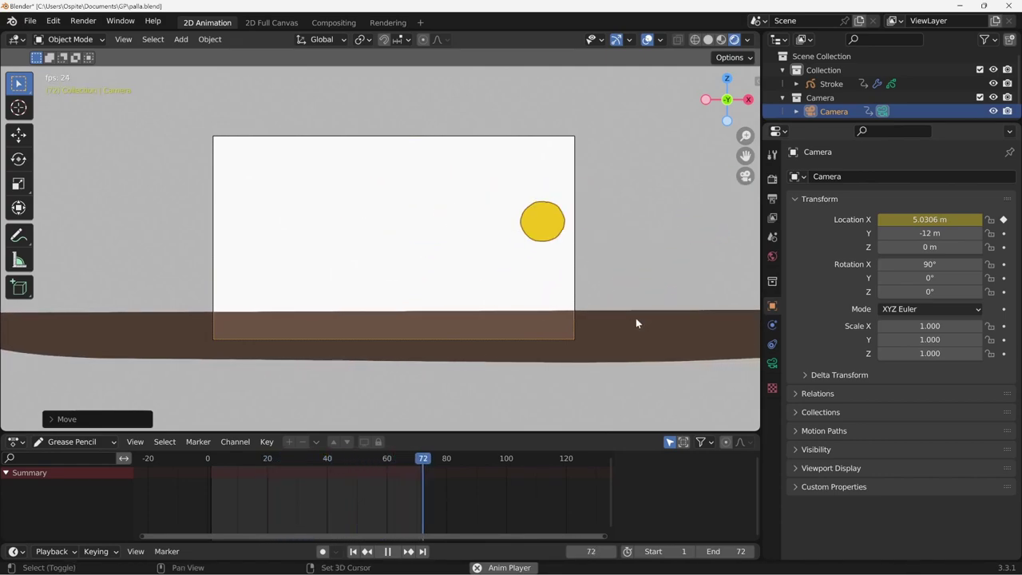
pyautogui.press('space')
pyautogui.hotkey('shift', 'Left')
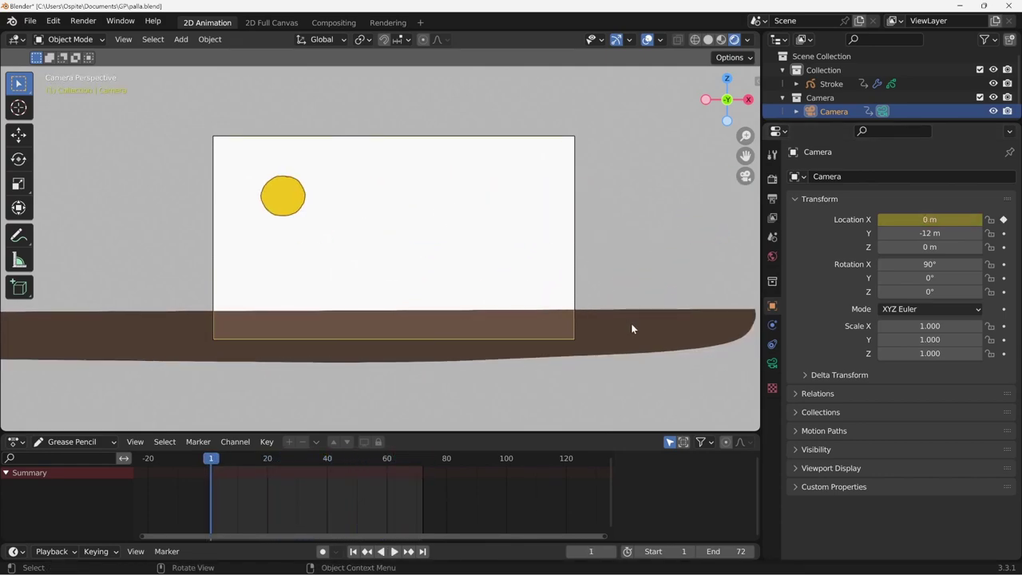
pyautogui.moveTo(628, 330); pyautogui.dragTo(597, 329, button='middle')
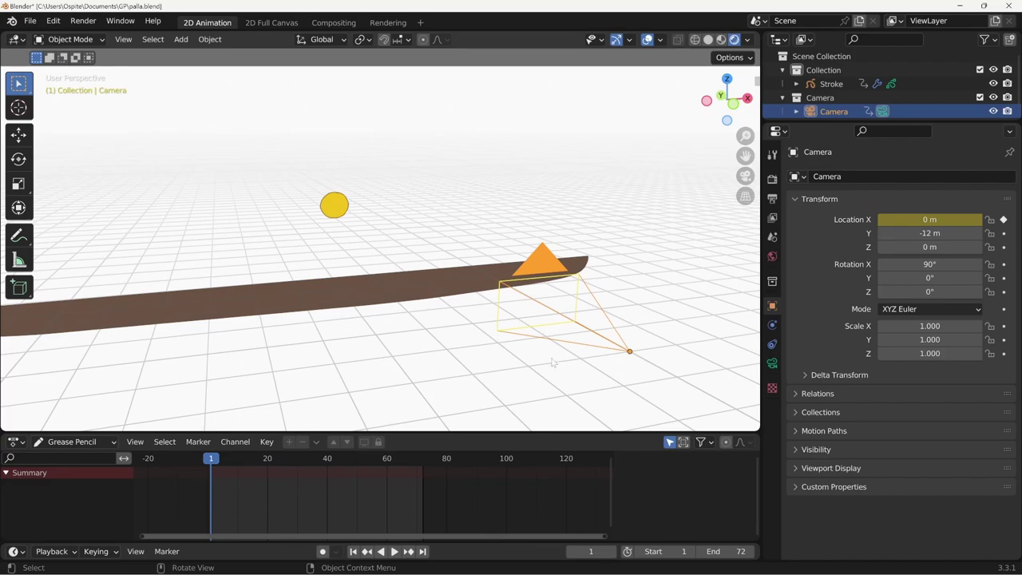
pyautogui.moveTo(552, 363)
pyautogui.mouseDown(button='middle')
pyautogui.moveTo(535, 363)
pyautogui.moveTo(552, 367)
pyautogui.mouseUp(button='middle')
pyautogui.click(831, 83)
pyautogui.press('KP_0')
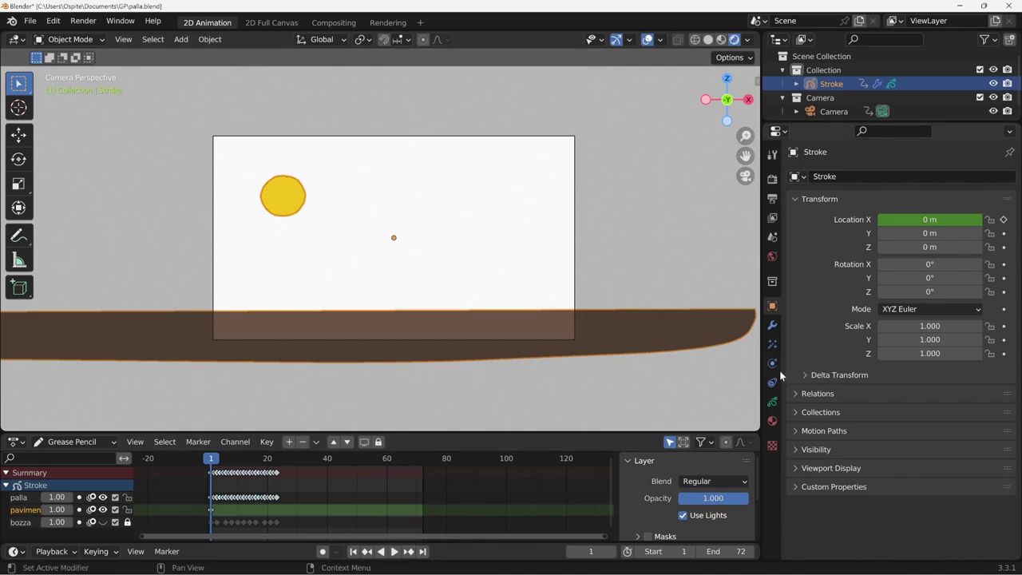
# Step: Add a material slot to Stroke holding a copy of pavimento renamed sasso
pyautogui.click(772, 421)
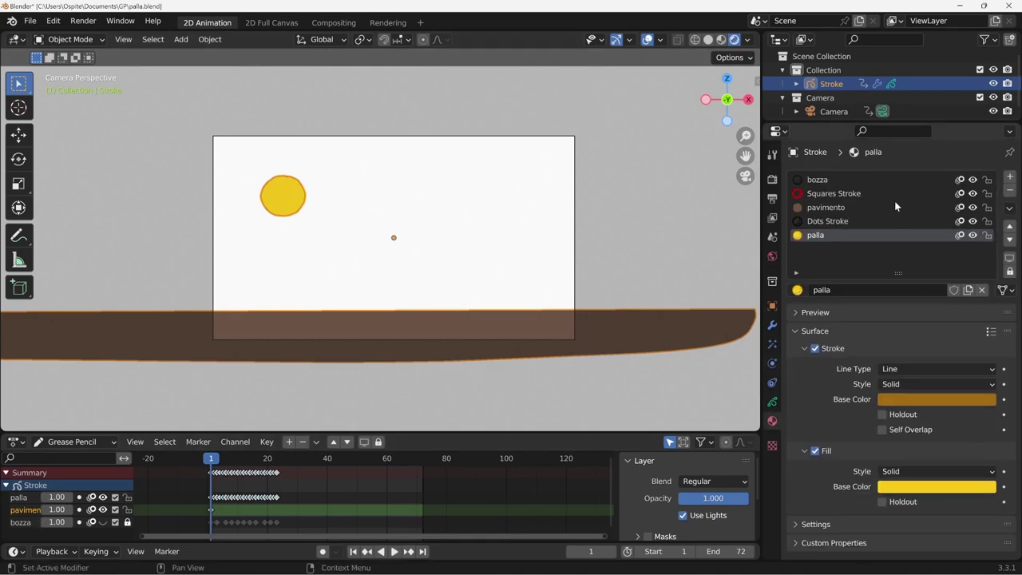
pyautogui.click(1010, 176)
pyautogui.click(796, 290)
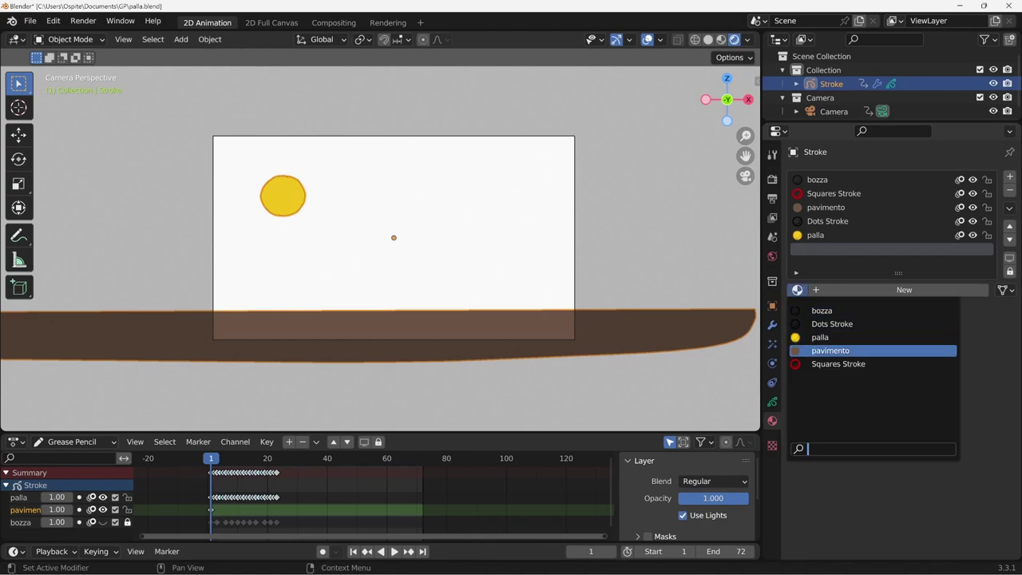
pyautogui.click(830, 349)
pyautogui.click(937, 293)
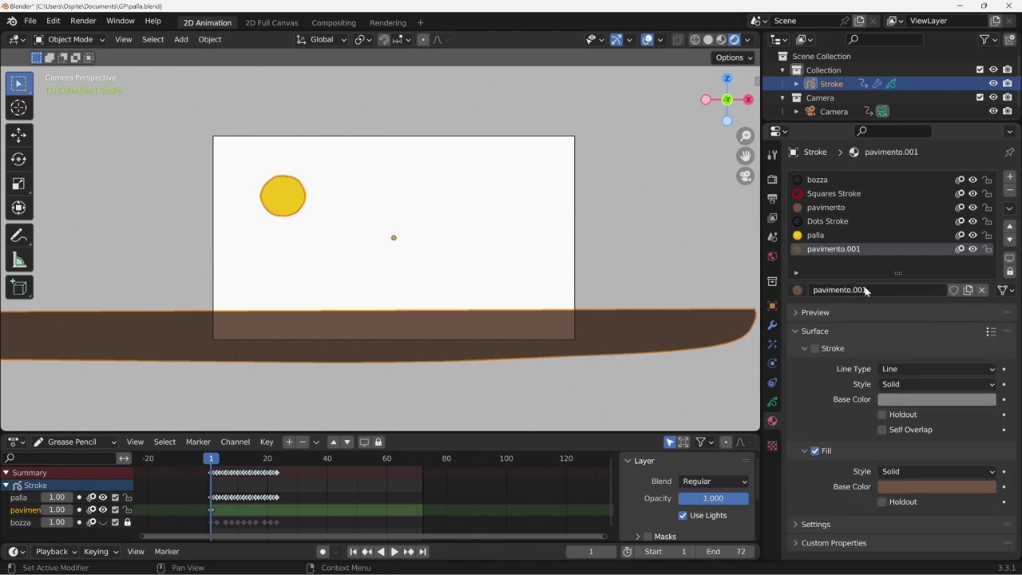
pyautogui.doubleClick(868, 290)
pyautogui.write('sasso')
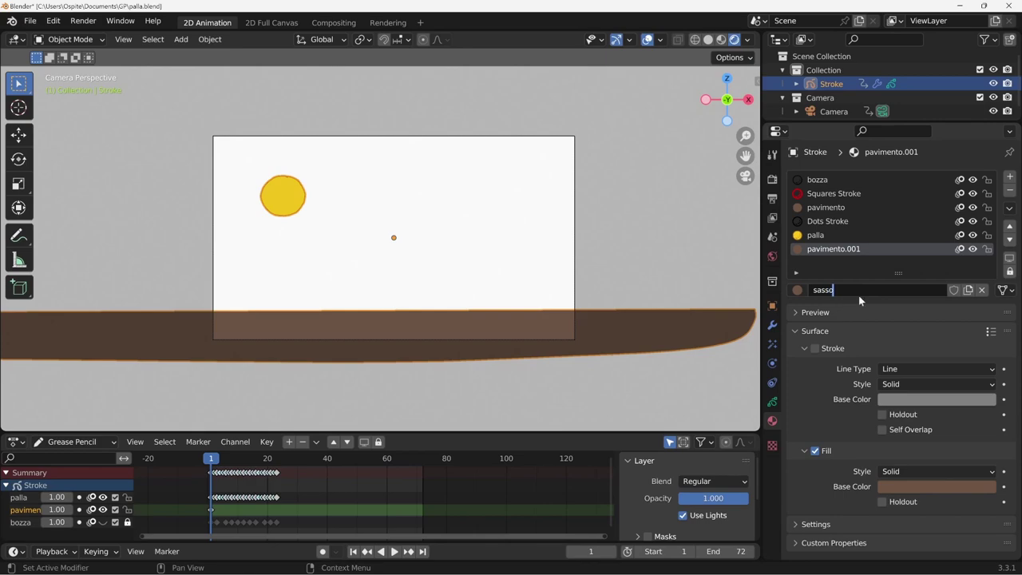
pyautogui.press('Return')
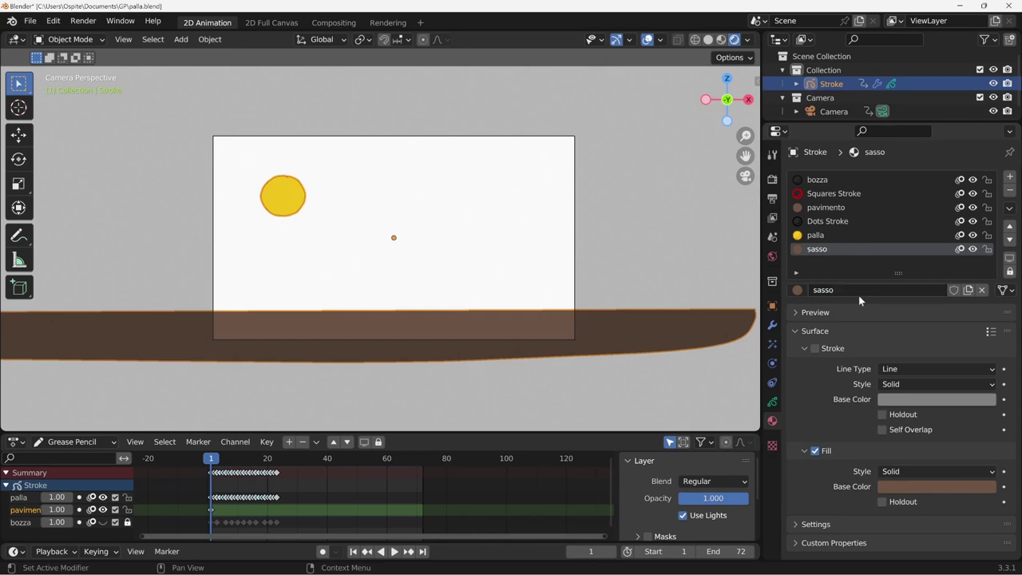
# Step: Lighten the sasso fill colour to a pale pinkish-beige and adjust its saturation
pyautogui.click(926, 484)
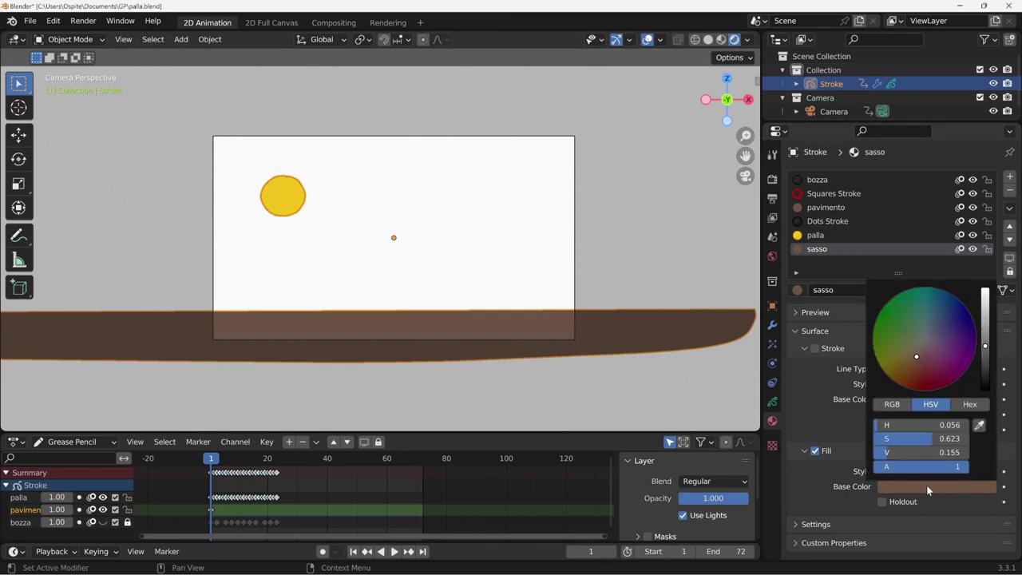
pyautogui.moveTo(985, 345); pyautogui.dragTo(984, 315)
pyautogui.click(920, 349)
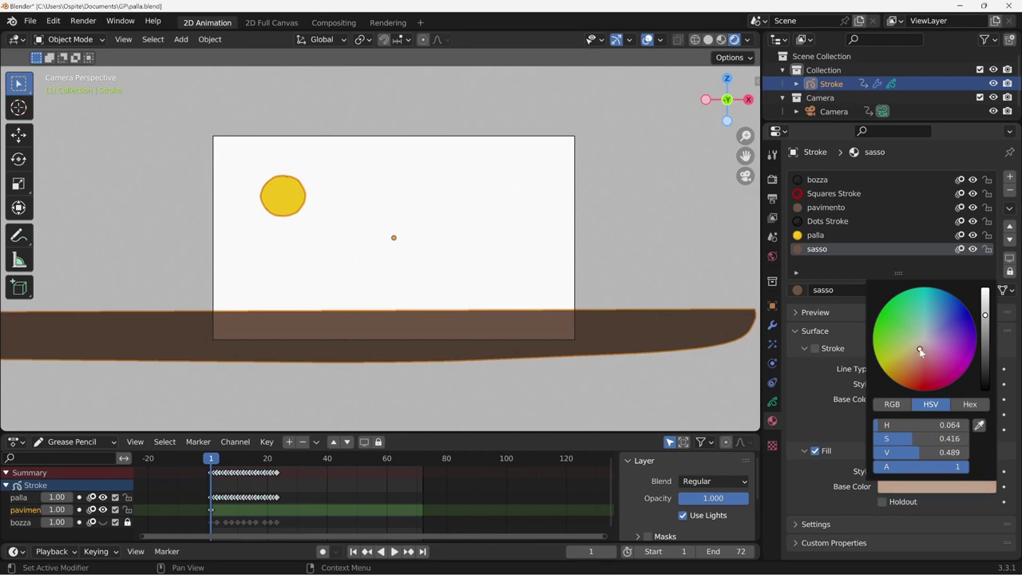
pyautogui.click(926, 438)
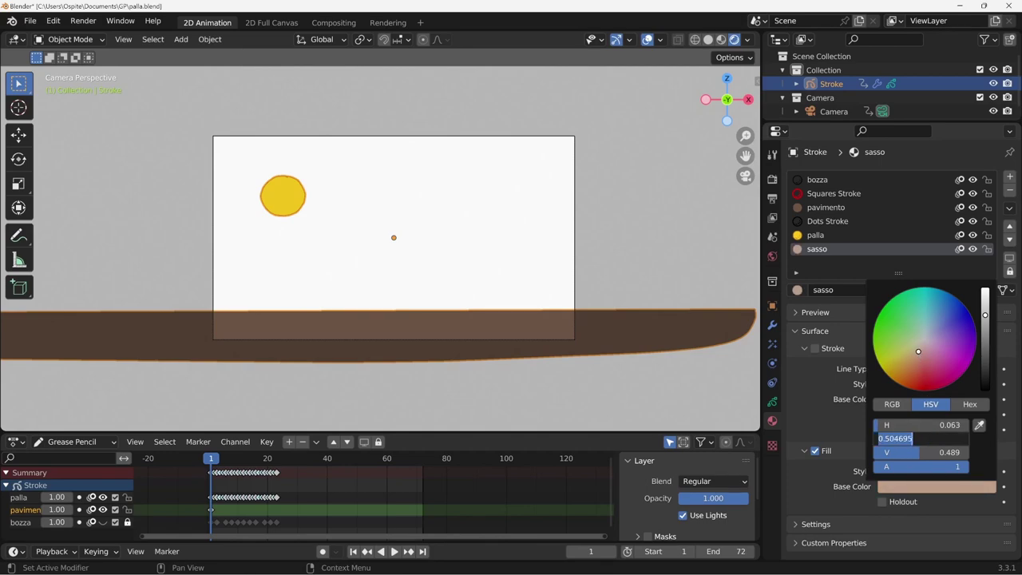
pyautogui.press('Return')
pyautogui.moveTo(883, 439); pyautogui.dragTo(910, 438)
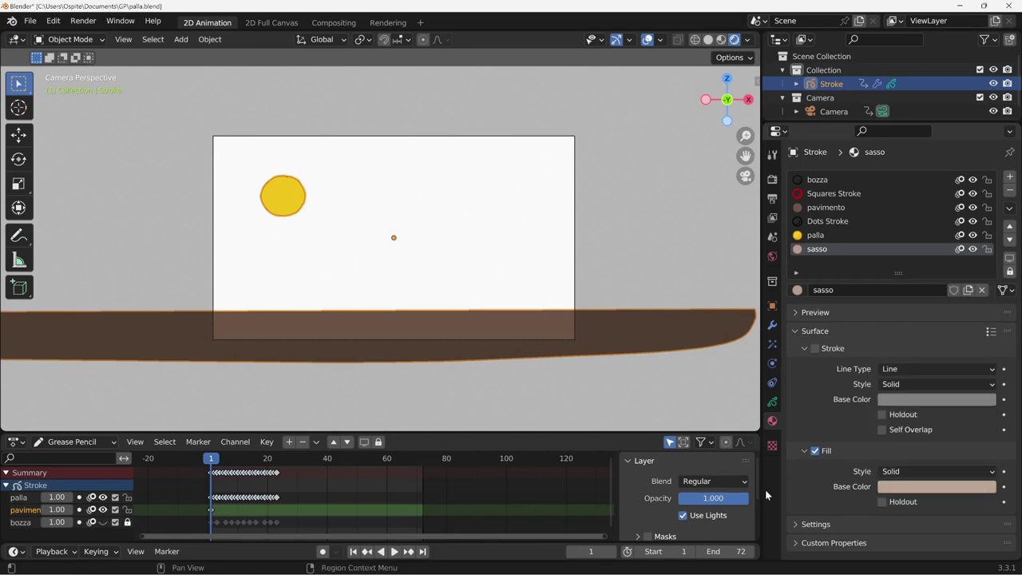
# Step: Copy the fill colour into the stroke colour and darken it
pyautogui.click(958, 406)
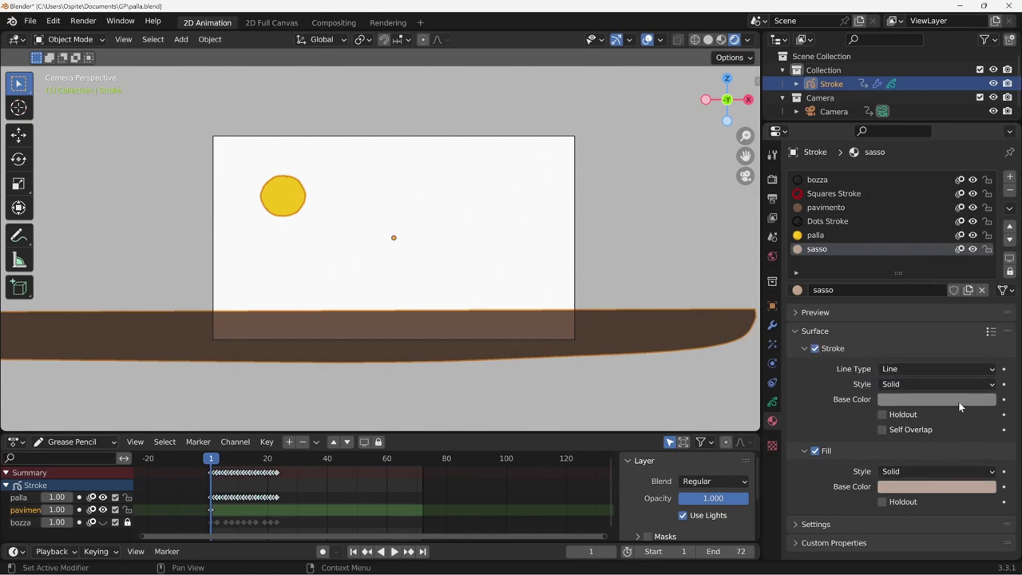
pyautogui.click(958, 402)
pyautogui.click(981, 342)
pyautogui.click(946, 481)
pyautogui.click(956, 403)
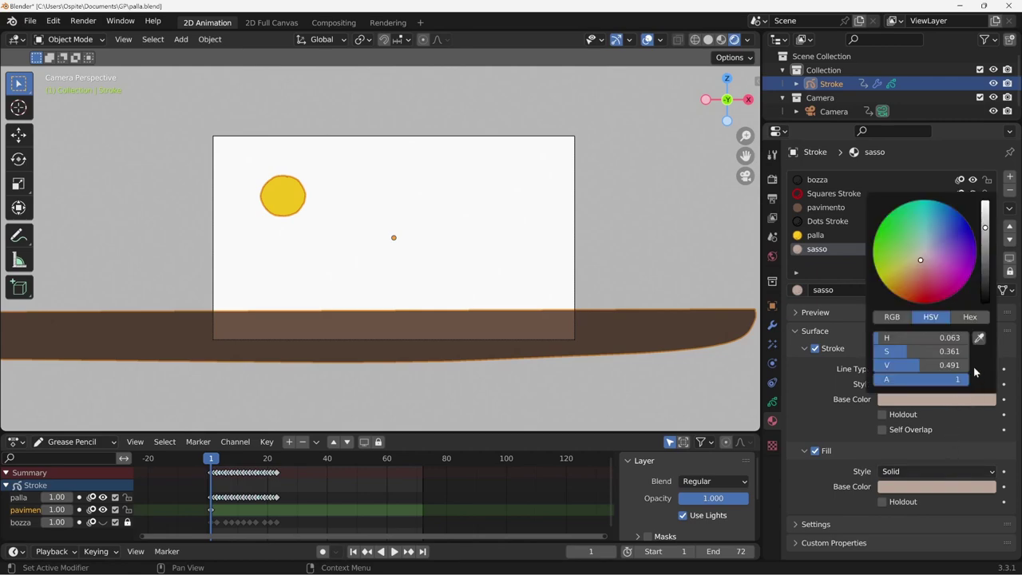
pyautogui.moveTo(988, 248); pyautogui.dragTo(985, 292)
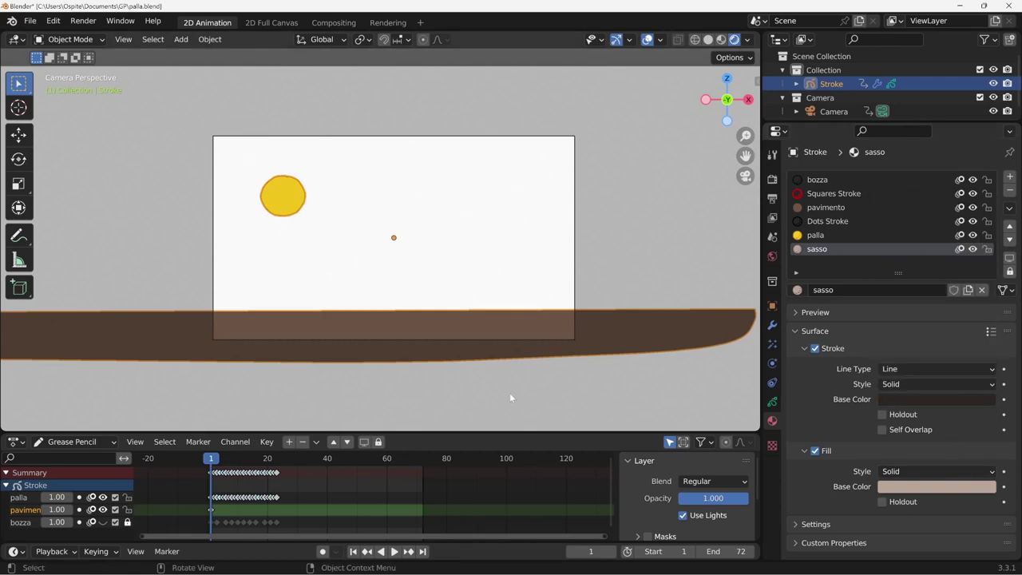
pyautogui.hotkey('ctrl', 'Tab')
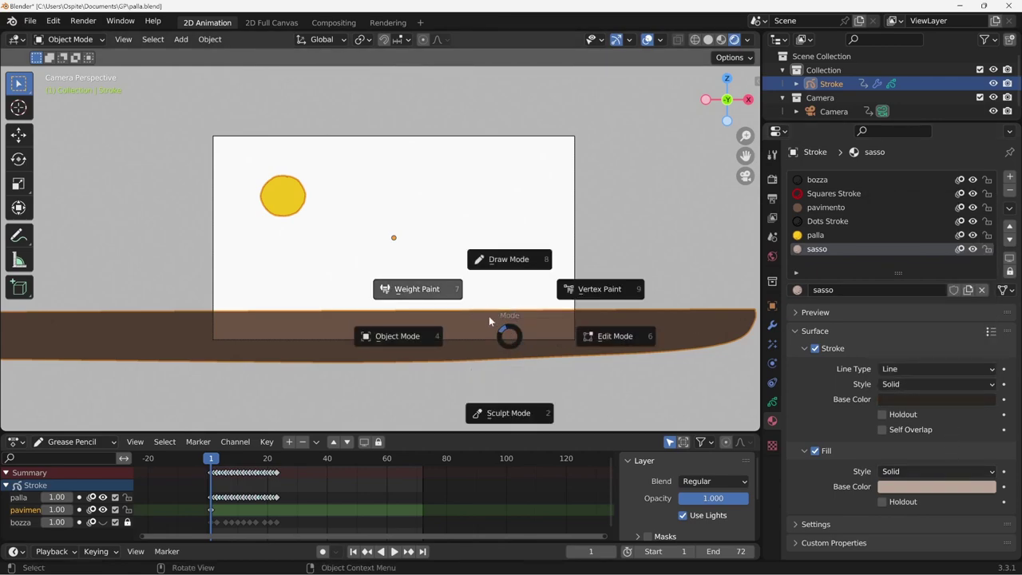
pyautogui.click(519, 258)
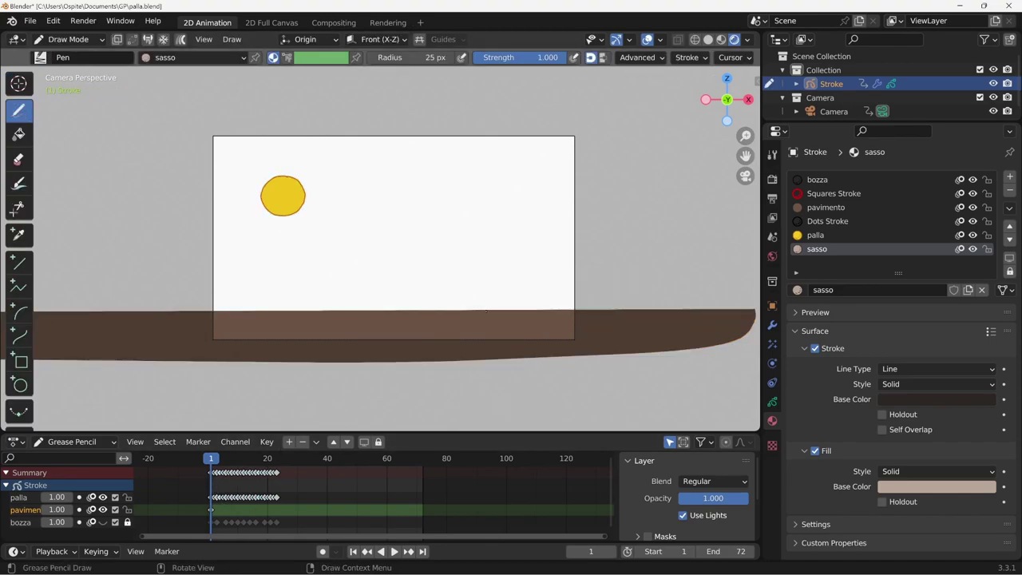
pyautogui.moveTo(487, 311)
pyautogui.mouseDown()
pyautogui.moveTo(483, 297)
pyautogui.moveTo(520, 308)
pyautogui.mouseUp()
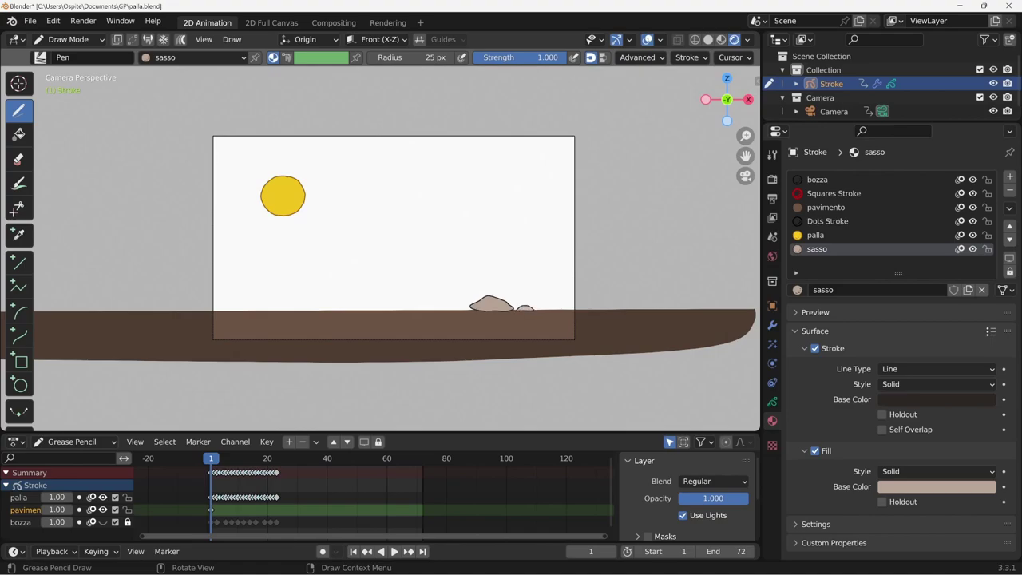
pyautogui.press('space')
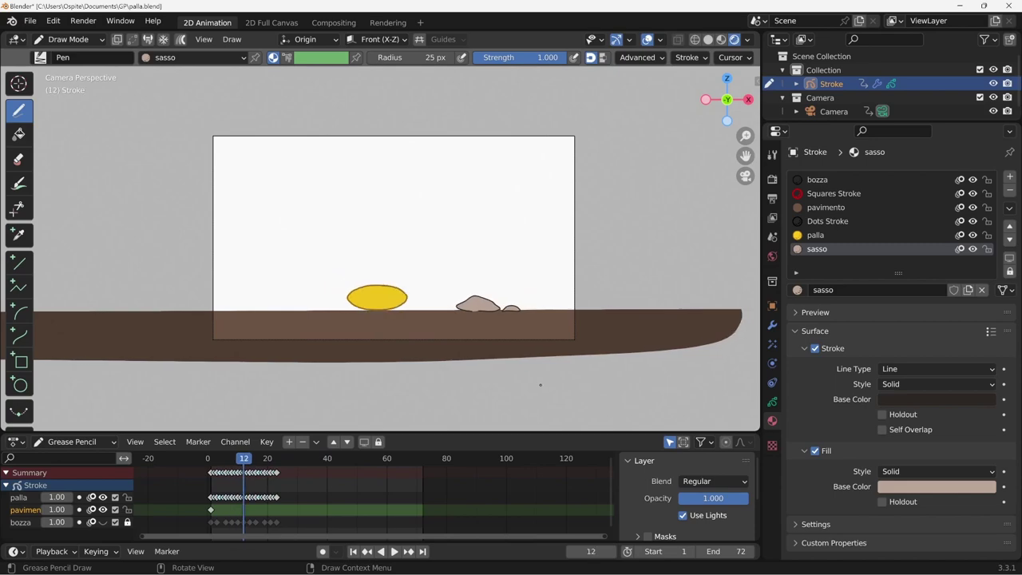
pyautogui.hotkey('shift', 'ctrl', 'space')
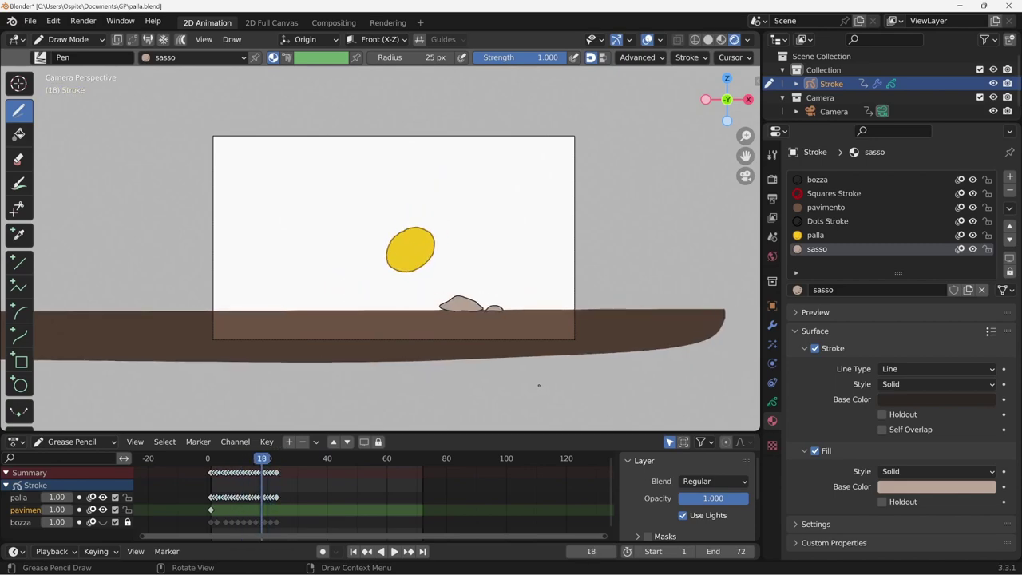
pyautogui.press('Right')
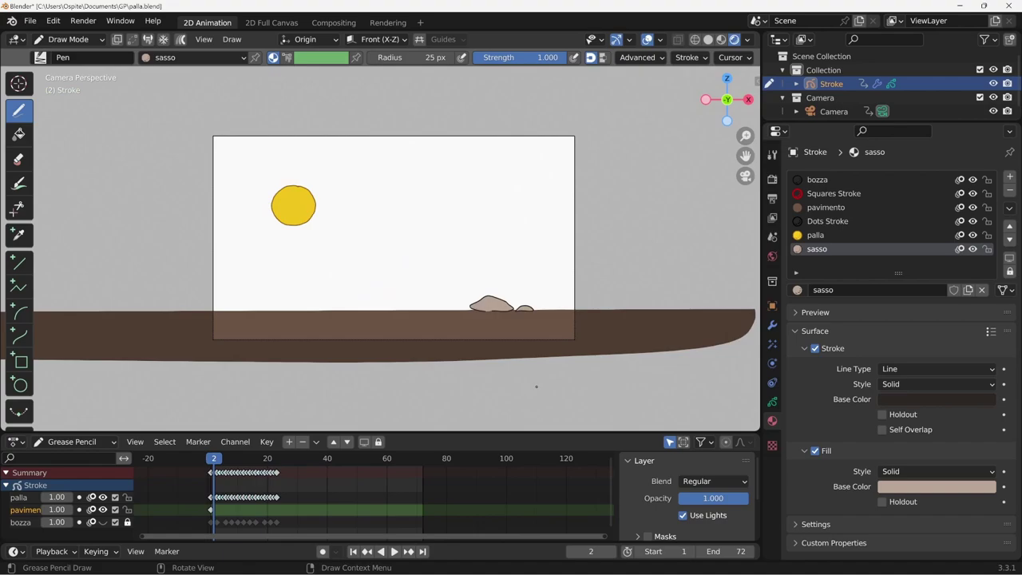
pyautogui.press('Left')
pyautogui.press('Right')
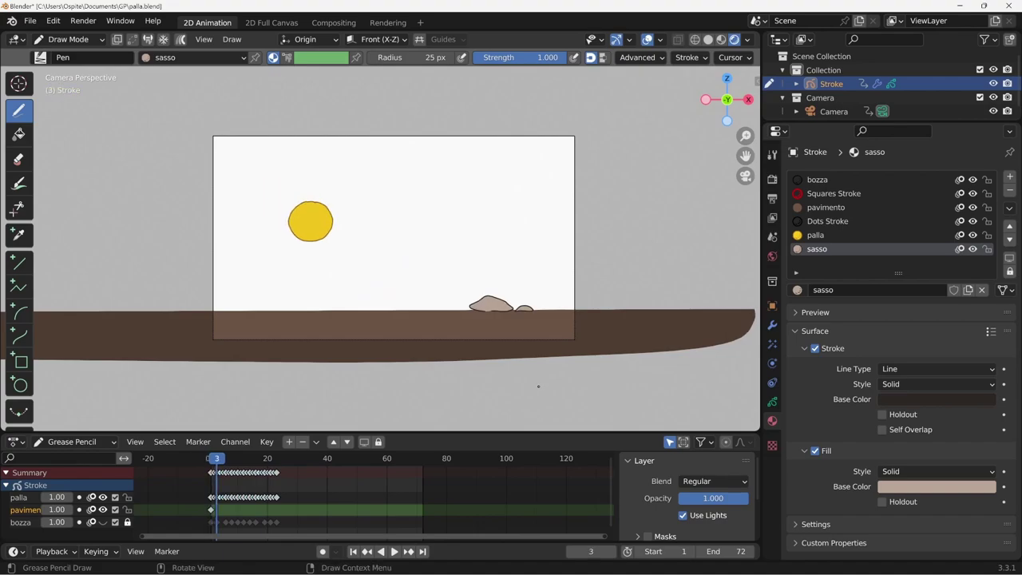
pyautogui.press('space')
pyautogui.press('space')
pyautogui.press('Right')
pyautogui.press('Right')
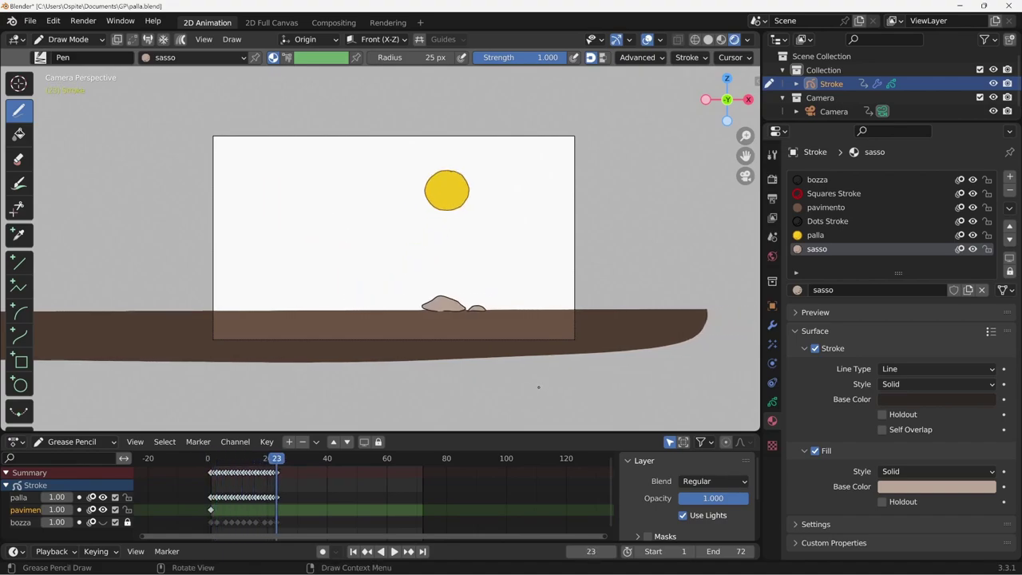
pyautogui.press('Right')
pyautogui.hotkey('shift', 'Left')
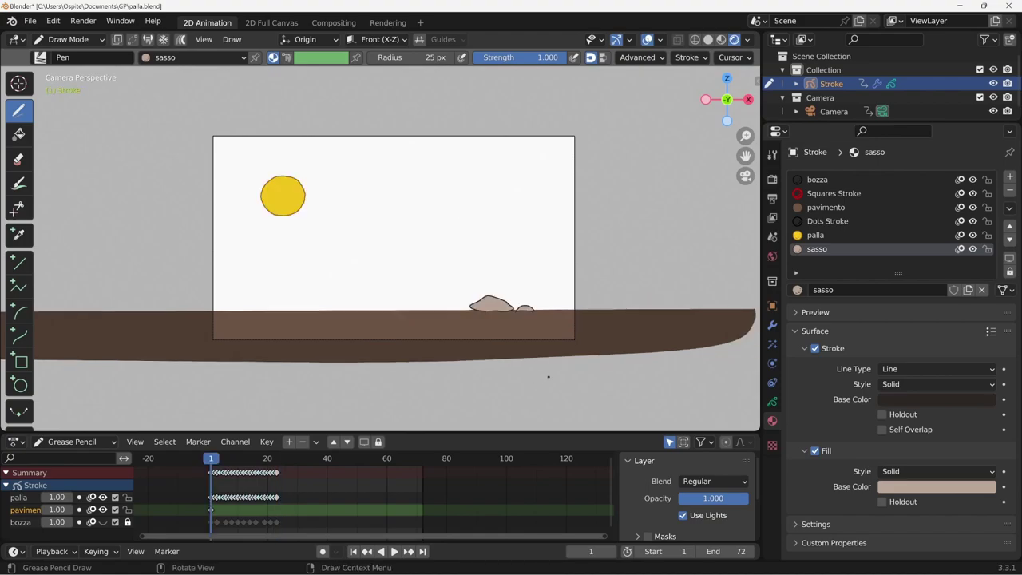
pyautogui.press('ctrl')
# Step: Box-select the rock strokes on the floor and delete their points
pyautogui.hotkey('ctrl', 'Tab')
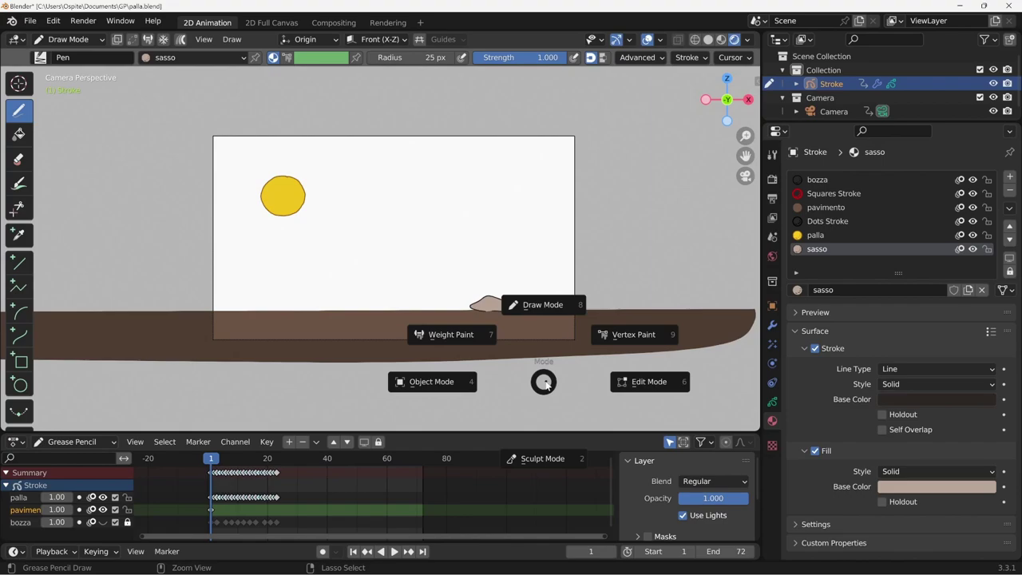
pyautogui.click(444, 381)
pyautogui.hotkey('ctrl', 'Tab')
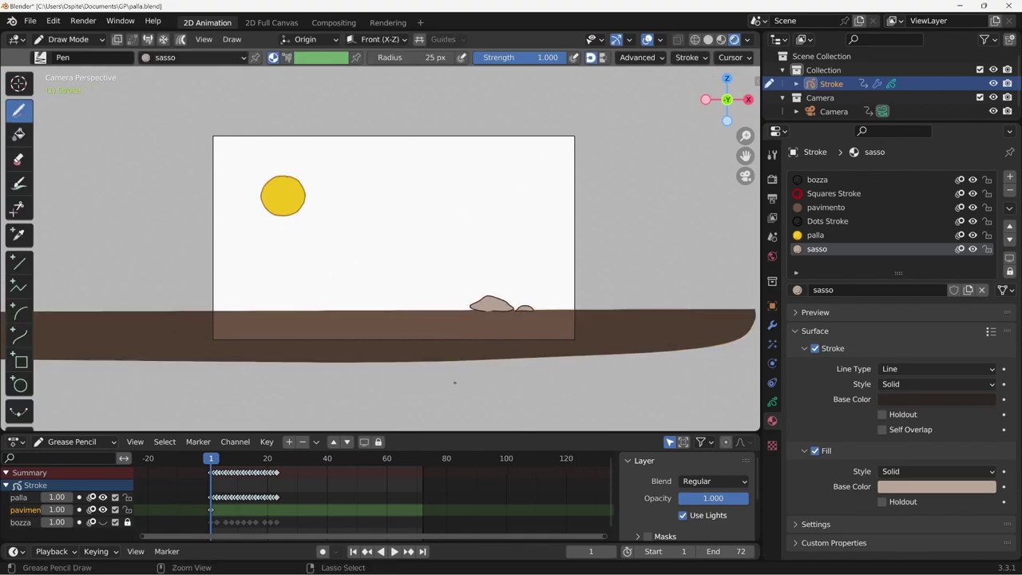
pyautogui.press('Tab')
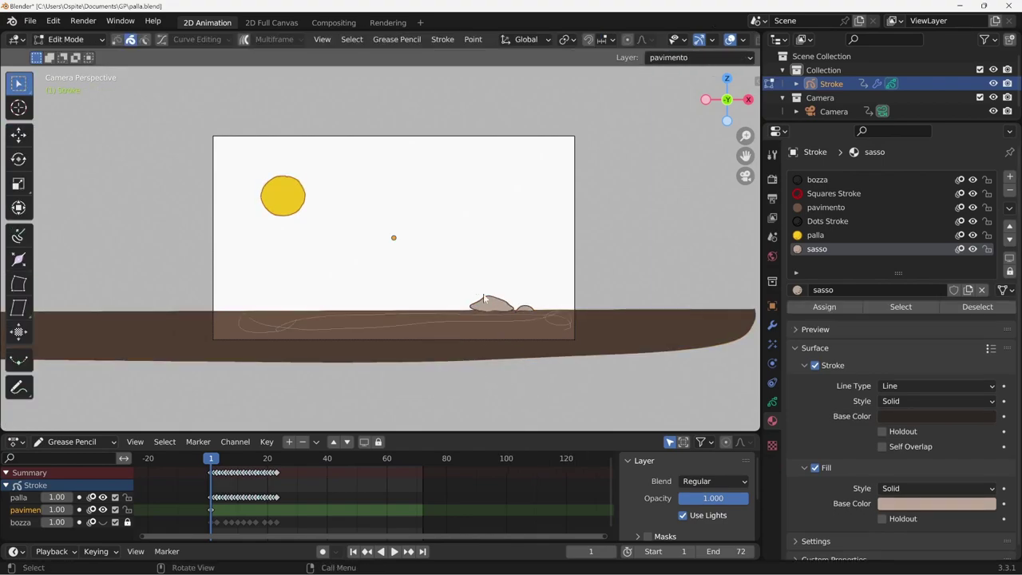
pyautogui.moveTo(475, 292); pyautogui.dragTo(550, 316)
pyautogui.press('x')
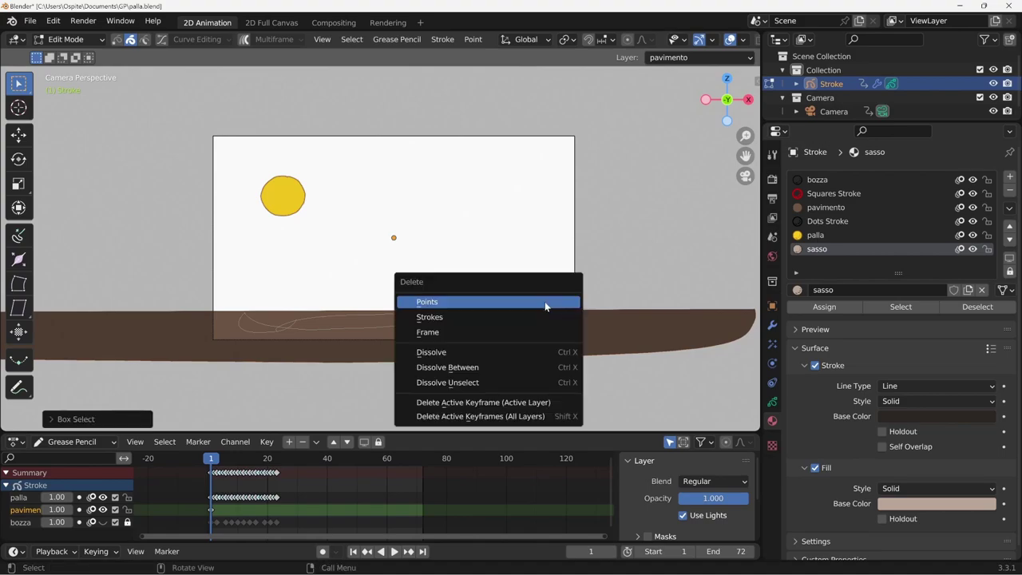
pyautogui.hotkey('ctrl', 'Tab')
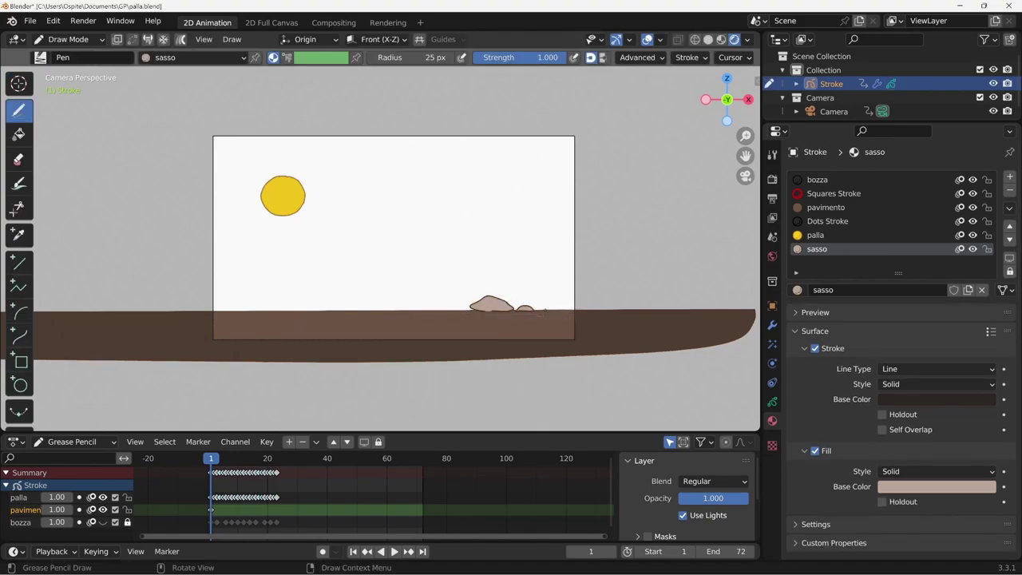
pyautogui.press('Tab')
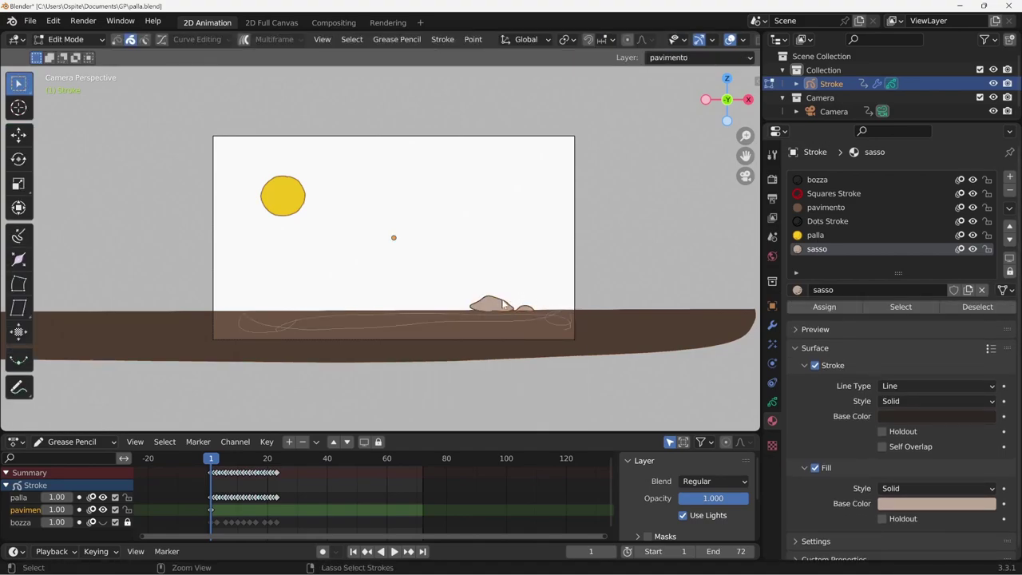
pyautogui.press('x')
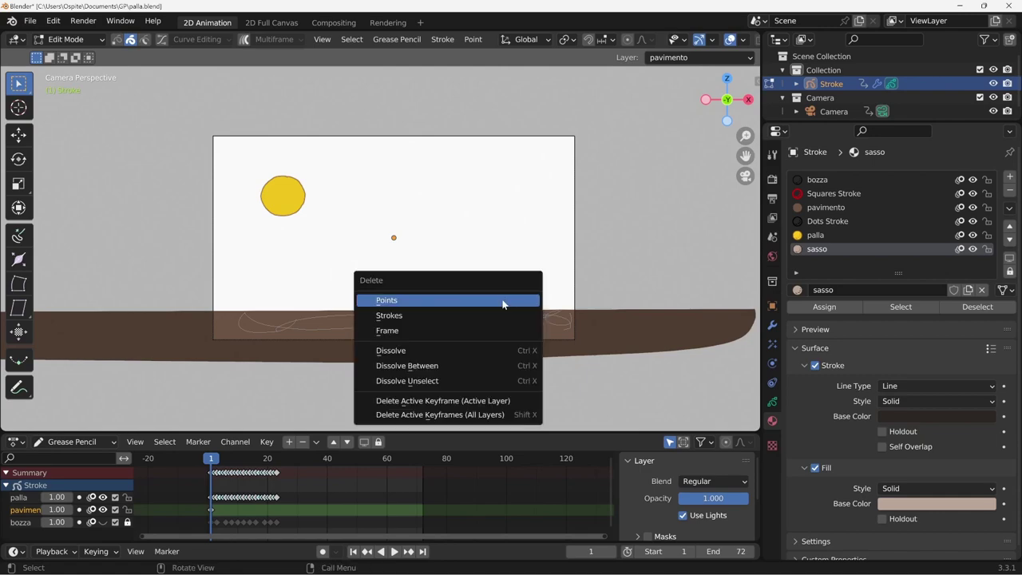
pyautogui.click(502, 312)
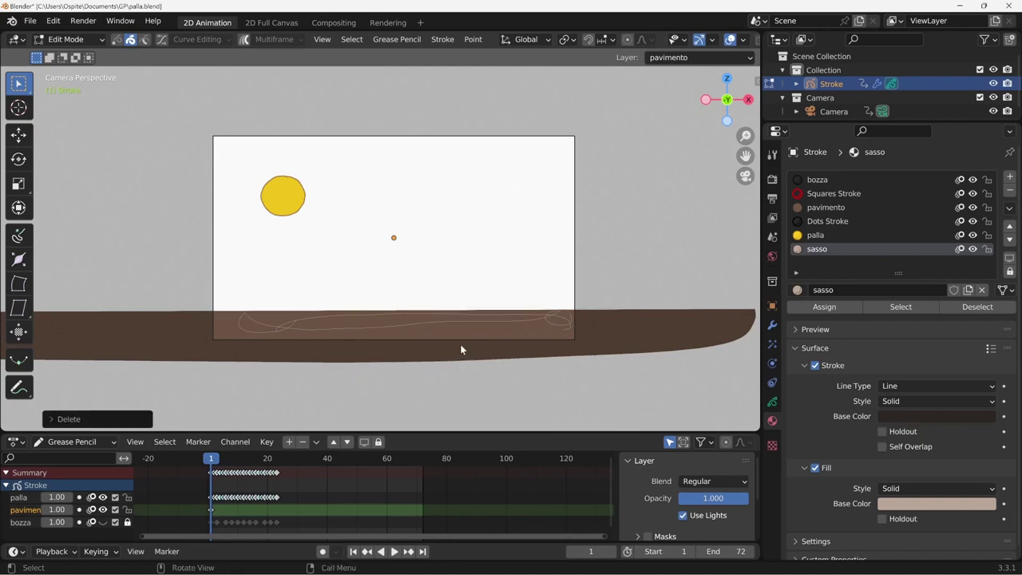
# Step: Add a new blank Grease Pencil object from Object Mode and begin renaming it
pyautogui.hotkey('ctrl', 'Tab')
pyautogui.hotkey('ctrl', 'Tab')
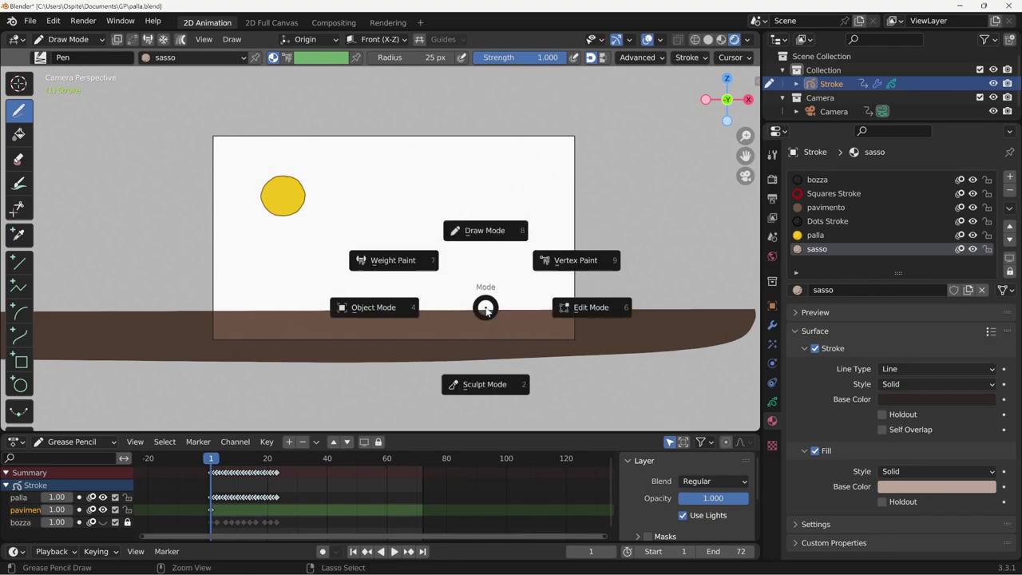
pyautogui.click(402, 310)
pyautogui.hotkey('shift', 'a')
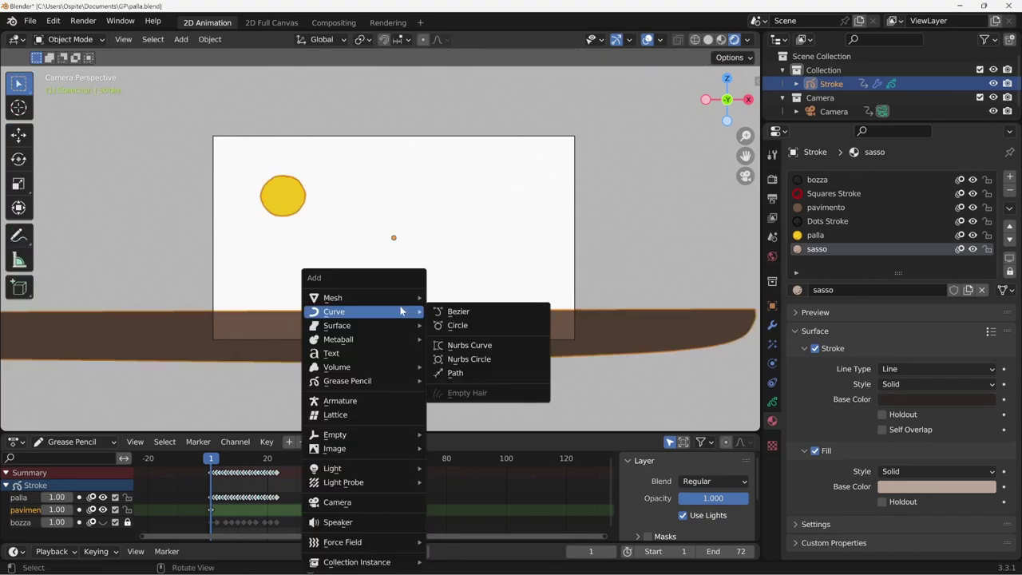
pyautogui.moveTo(348, 381)
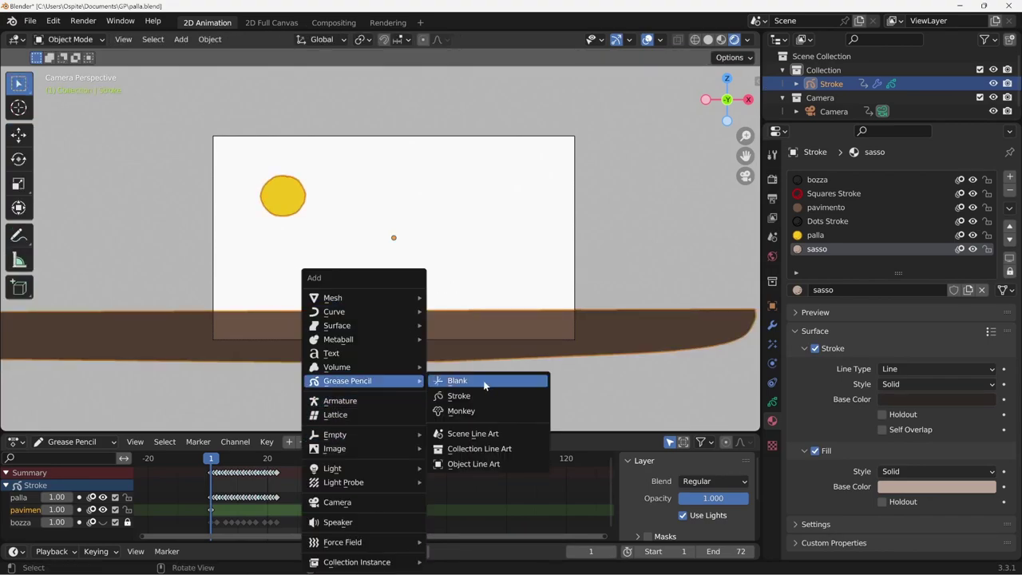
pyautogui.click(483, 381)
pyautogui.doubleClick(833, 83)
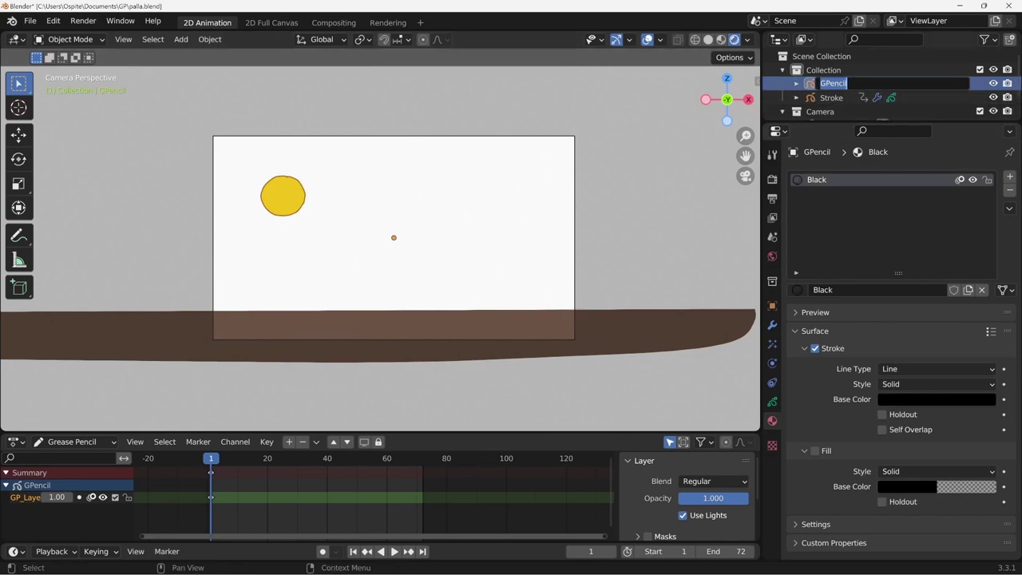
# Step: Name the new object sasso and paste the rock strokes into it in Edit Mode
pyautogui.write('sasso')
pyautogui.press('Return')
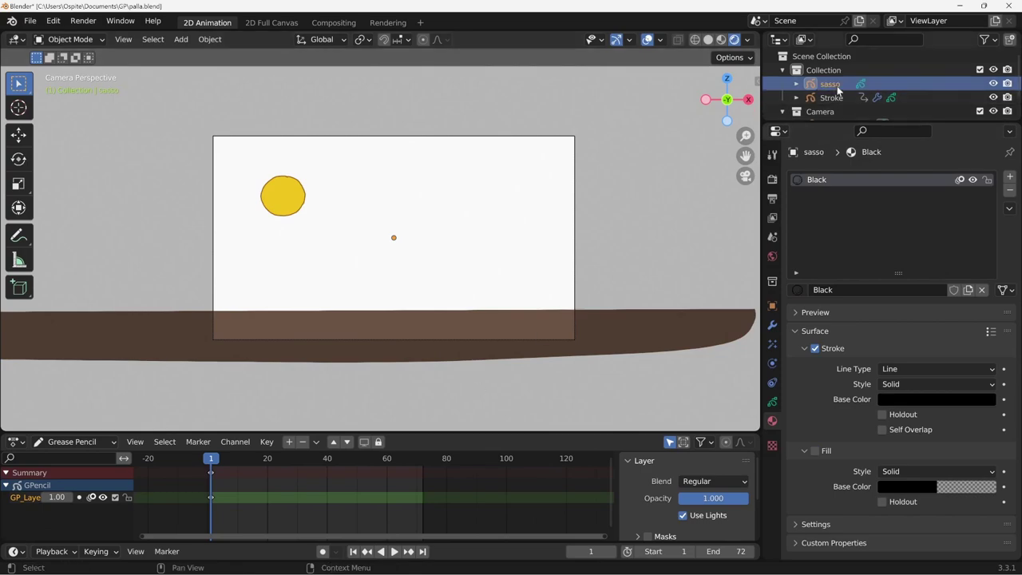
pyautogui.hotkey('ctrl', 'Tab')
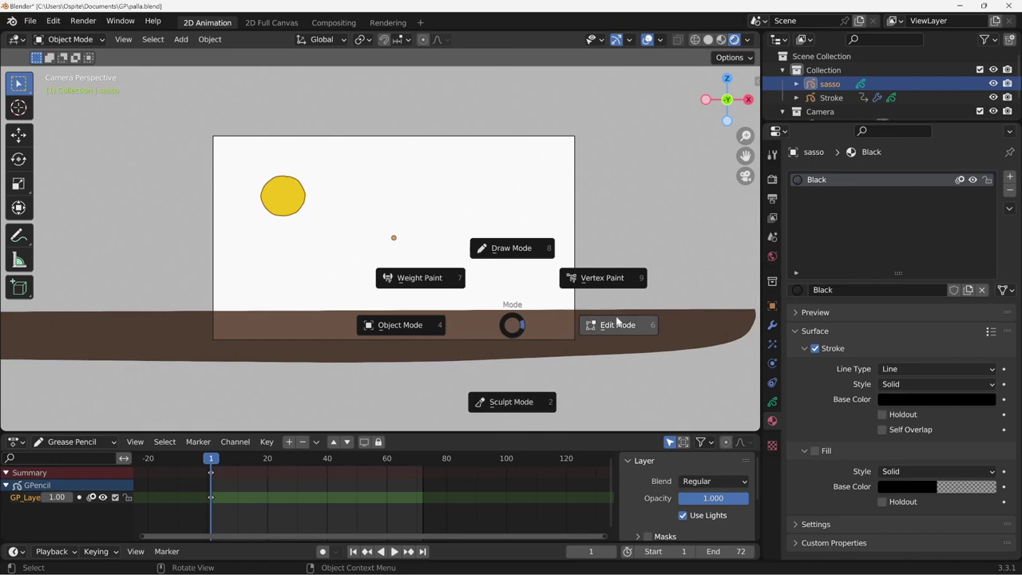
pyautogui.click(611, 326)
pyautogui.hotkey('ctrl', 'v')
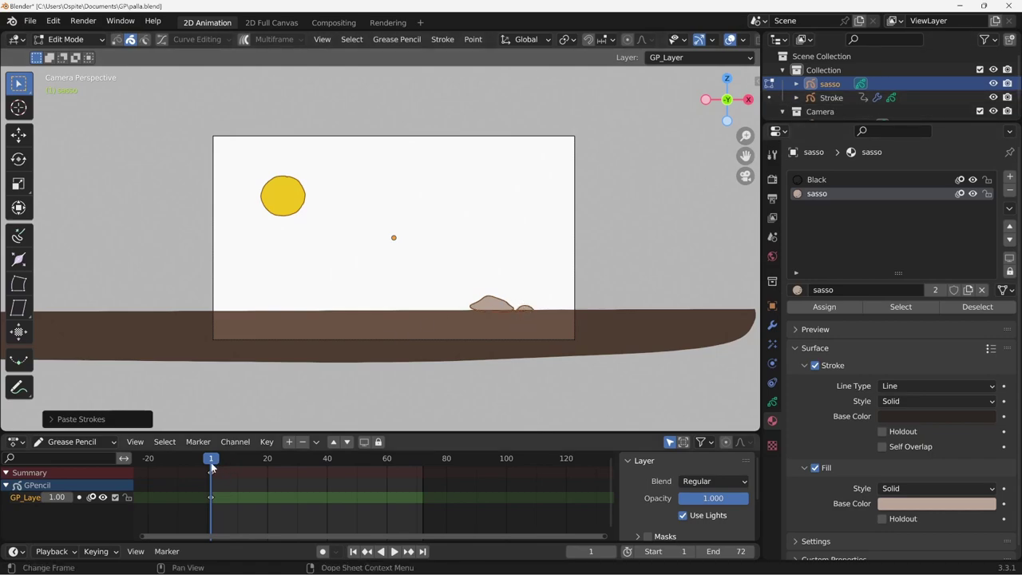
# Step: Rename its GP_Layer to sassi and deselect the pasted rocks
pyautogui.doubleClick(30, 498)
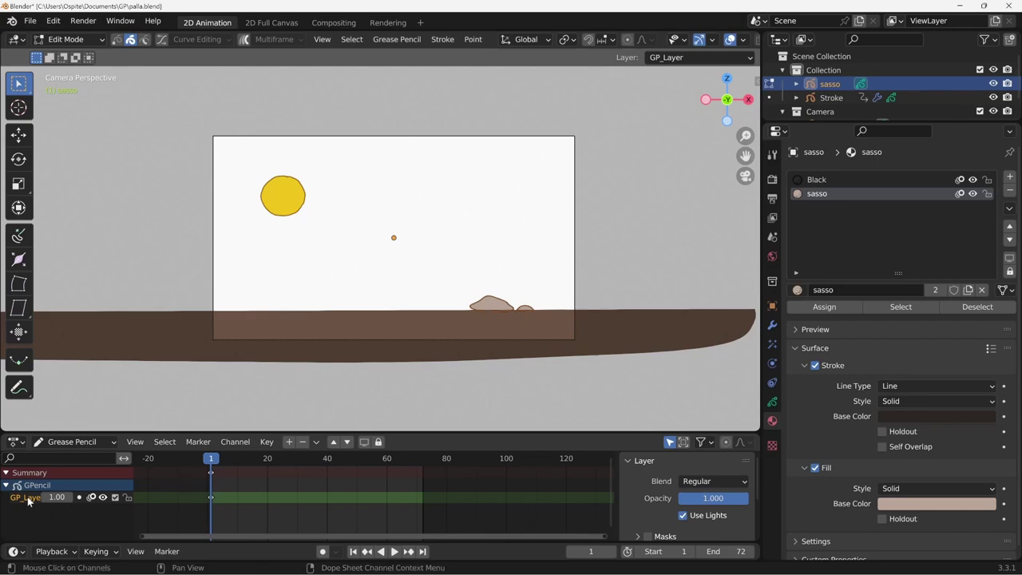
pyautogui.write('sass')
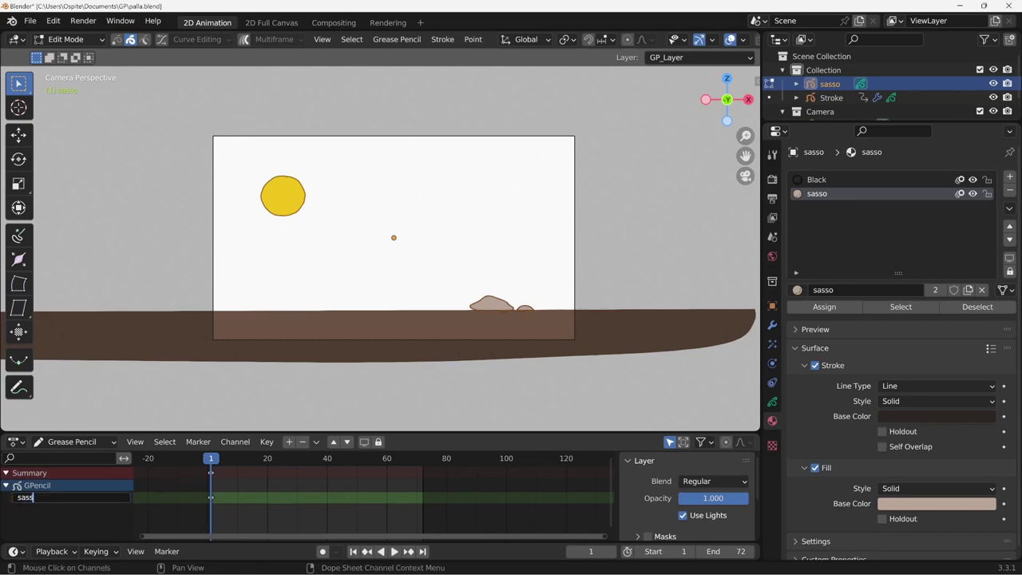
pyautogui.write('i')
pyautogui.press('Return')
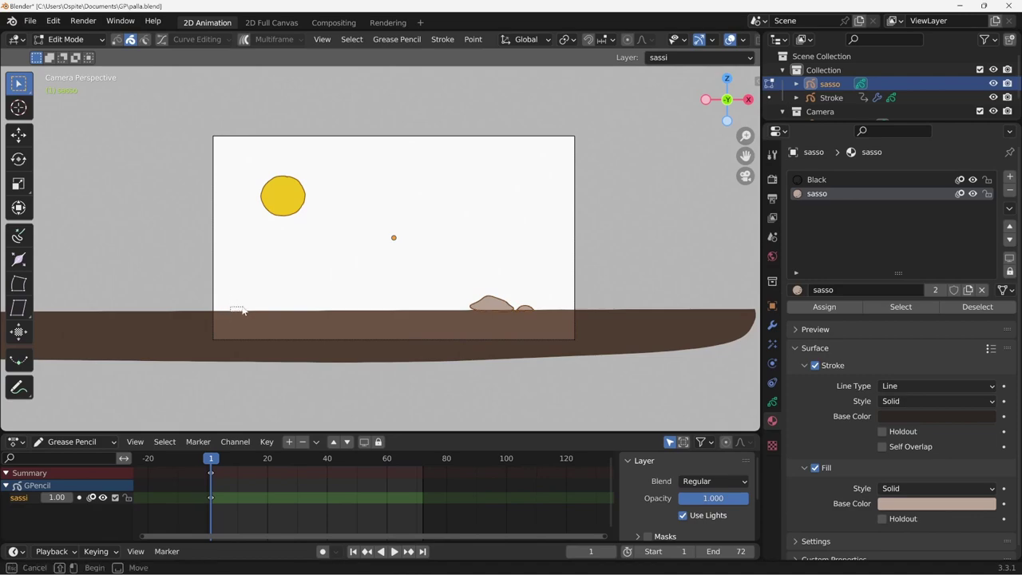
pyautogui.moveTo(231, 313); pyautogui.dragTo(248, 310)
pyautogui.hotkey('ctrl', 'Tab')
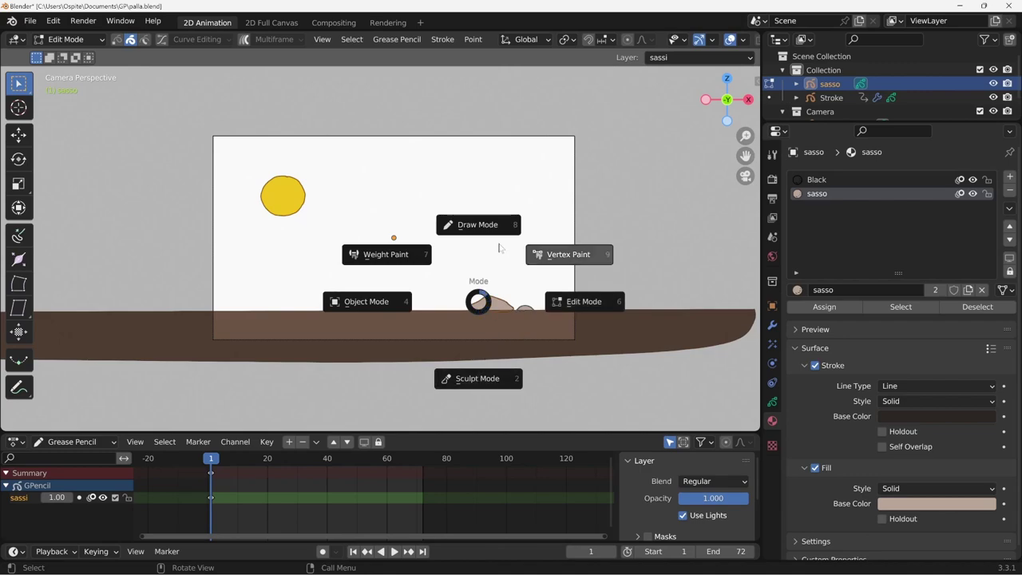
# Step: Draw a rock at left in Draw Mode, undo it, and review playback back to frame 46
pyautogui.click(478, 224)
pyautogui.moveTo(234, 306); pyautogui.dragTo(220, 314)
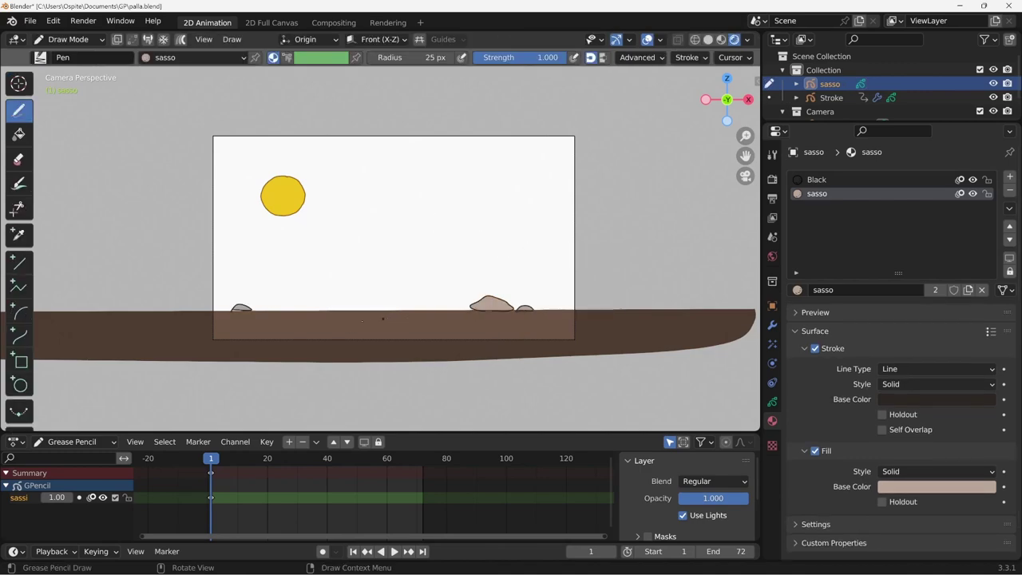
pyautogui.hotkey('ctrl', 'z')
pyautogui.press('space')
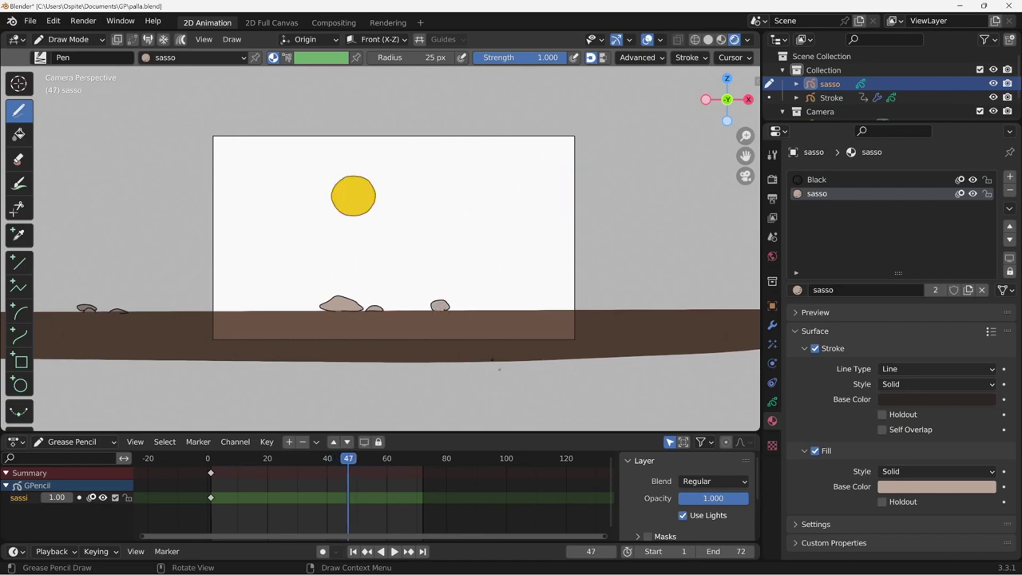
pyautogui.press('Left')
pyautogui.press('Left')
pyautogui.press('Left')
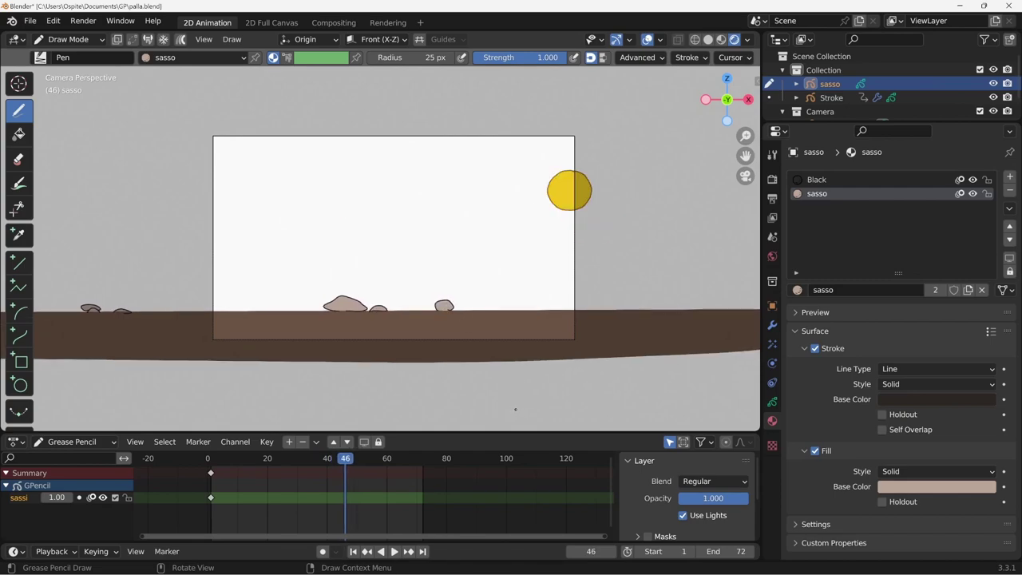
pyautogui.hotkey('ctrl', 'Tab')
# Step: Play the animation in Object Mode and stop at frame 33, where the rock overlaps the ball
pyautogui.click(431, 412)
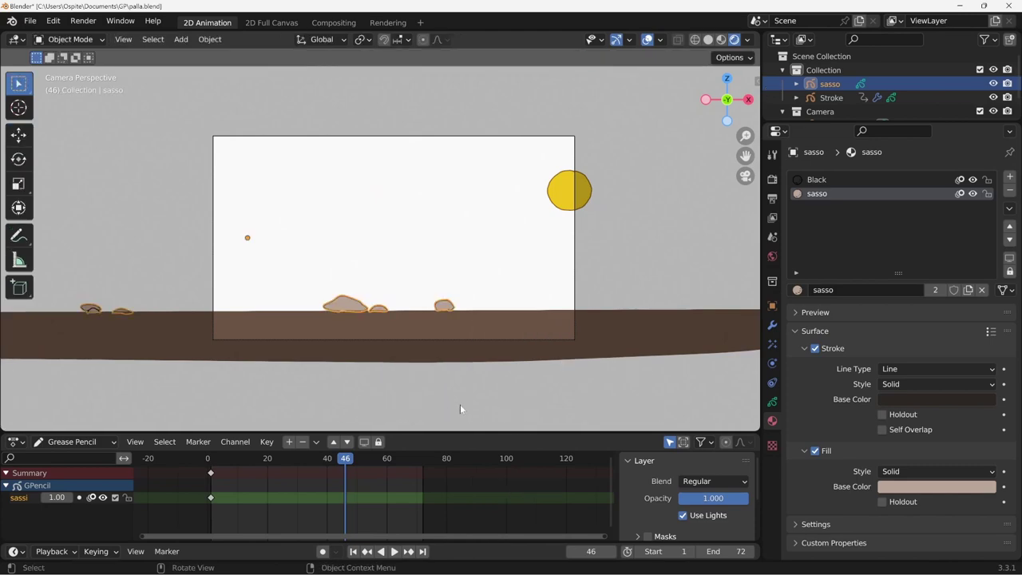
pyautogui.press('space')
pyautogui.moveTo(345, 459)
pyautogui.mouseDown()
pyautogui.moveTo(254, 463)
pyautogui.moveTo(344, 474)
pyautogui.moveTo(308, 470)
pyautogui.mouseUp()
pyautogui.press('space')
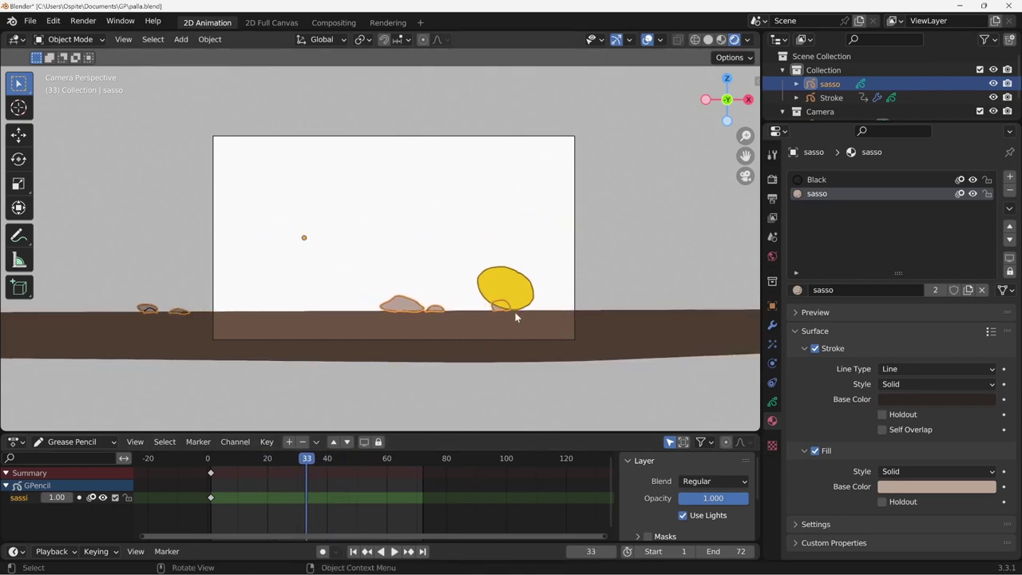
# Step: Slide the small rock left along the X axis in Edit Mode, then return to Object Mode
pyautogui.press('Tab')
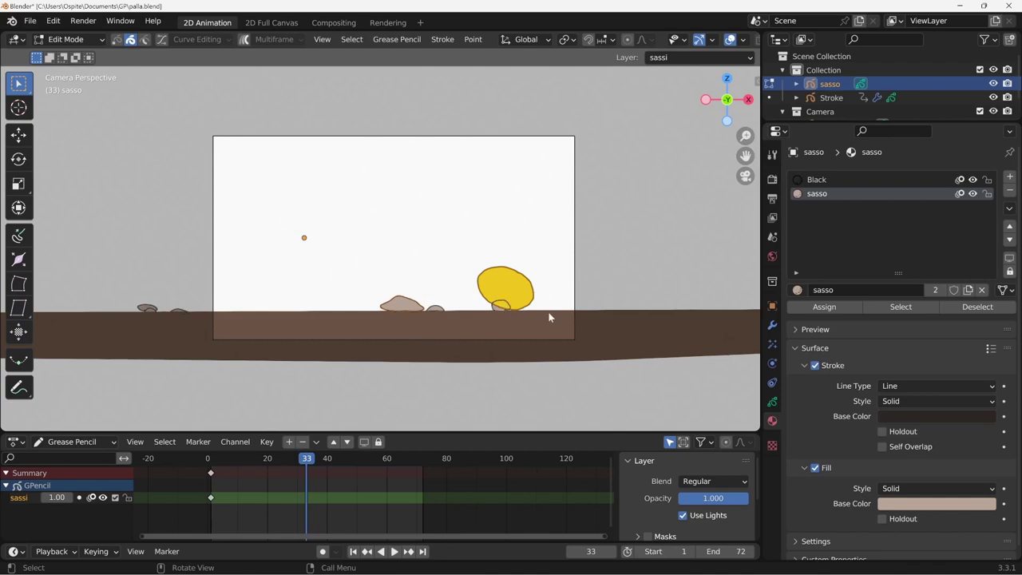
pyautogui.press('g')
pyautogui.press('x')
pyautogui.click(509, 331)
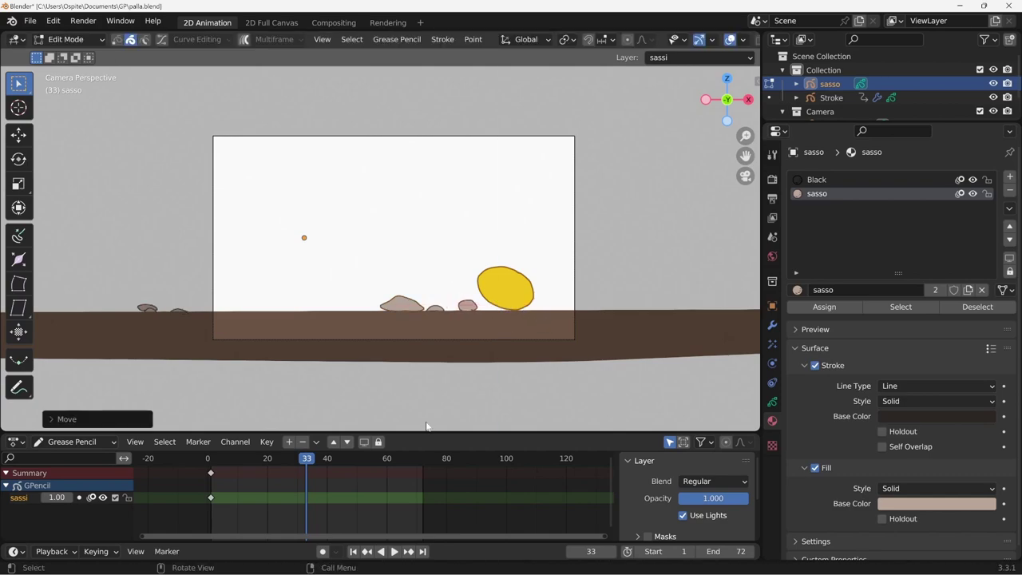
pyautogui.press('Tab')
# Step: Save palla.blend and play the bouncing animation from the start
pyautogui.moveTo(308, 461)
pyautogui.mouseDown()
pyautogui.moveTo(201, 475)
pyautogui.moveTo(302, 483)
pyautogui.moveTo(283, 476)
pyautogui.mouseUp()
pyautogui.hotkey('ctrl', 's')
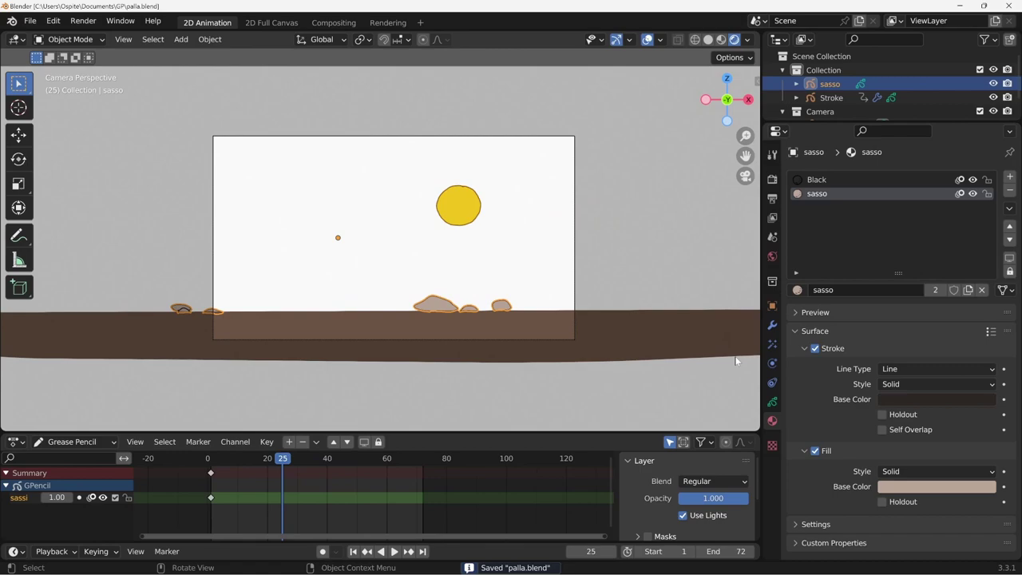
pyautogui.moveTo(282, 460); pyautogui.dragTo(210, 460)
pyautogui.press('space')
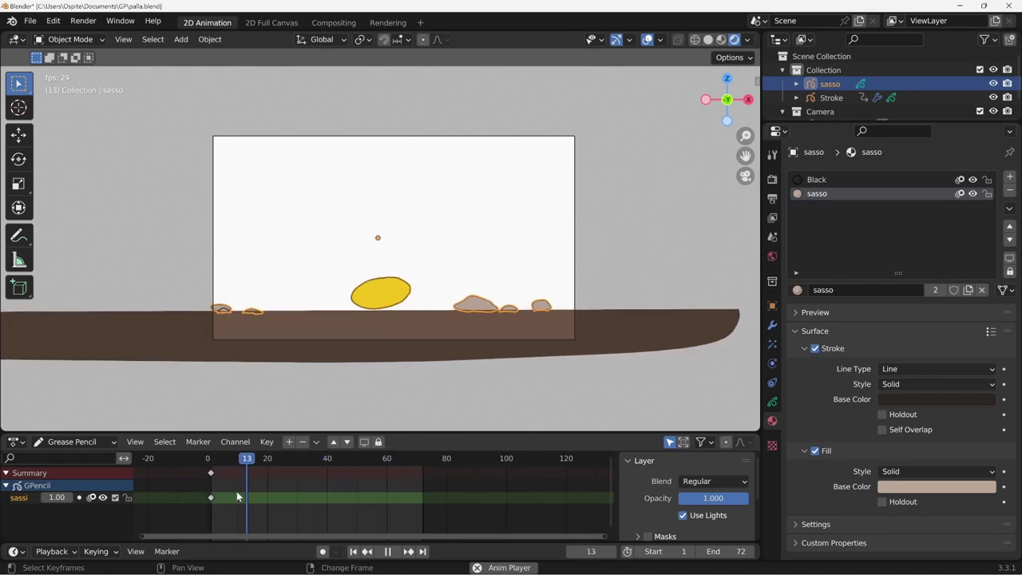
pyautogui.press('space')
pyautogui.hotkey('shift', 'Left')
pyautogui.press('space')
pyautogui.click(547, 395)
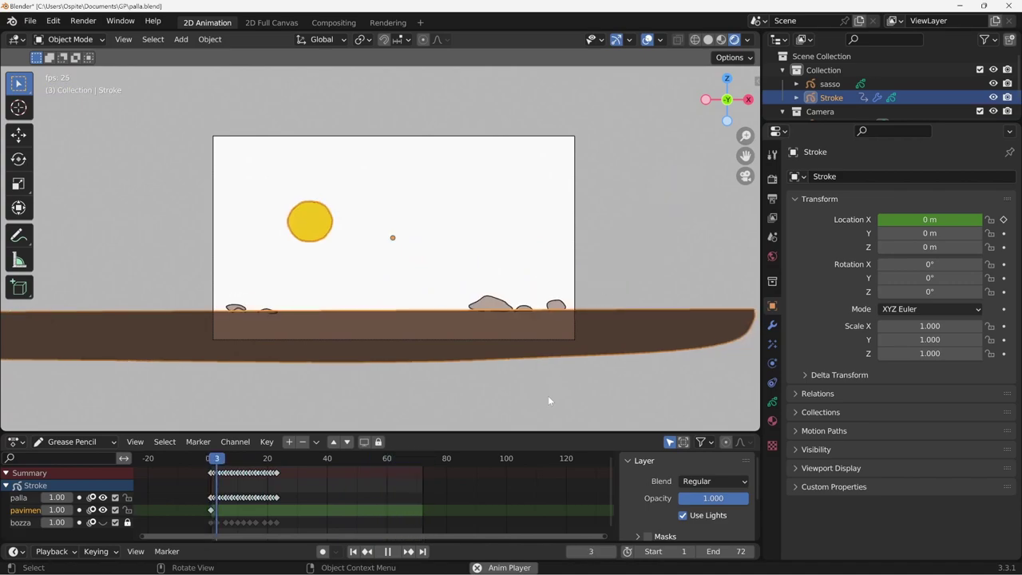
# Step: With the Camera selected, set the animation's end frame to 69
pyautogui.click(589, 365)
pyautogui.press('space')
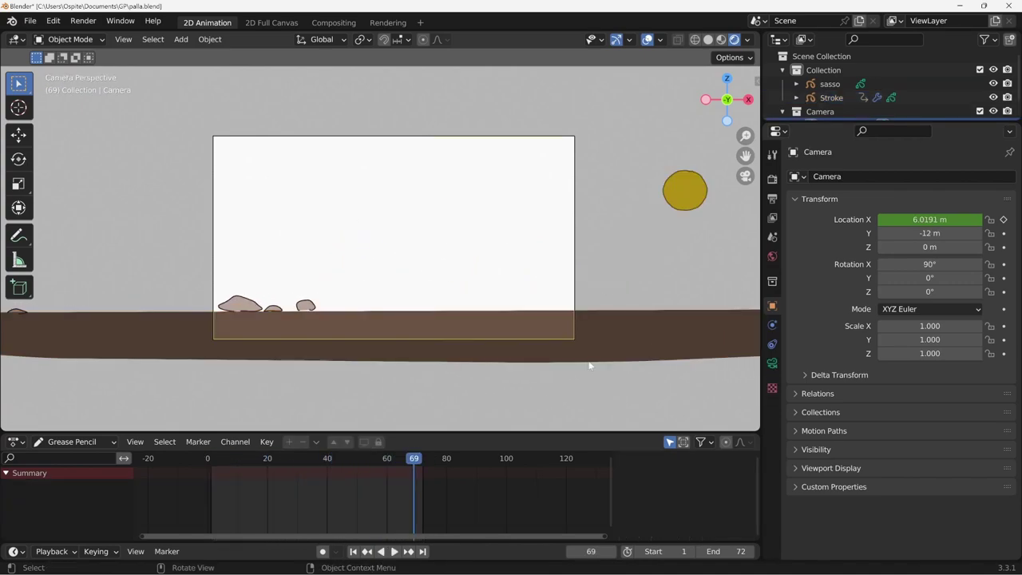
pyautogui.click(739, 551)
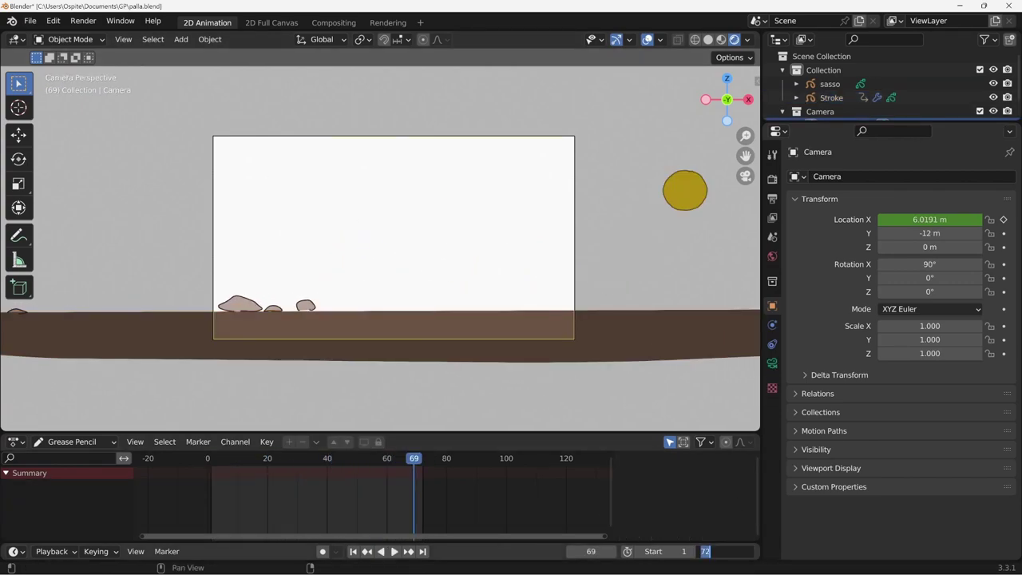
pyautogui.write('23')
pyautogui.press('Return')
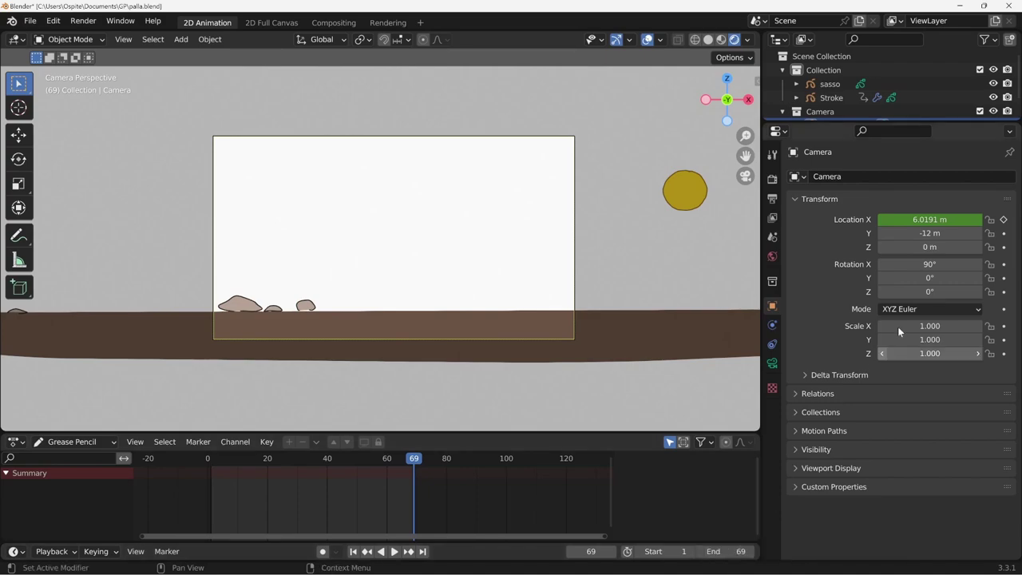
# Step: Keyframe the camera's Location X at 9.3891 m and play back the camera move
pyautogui.moveTo(930, 219)
pyautogui.mouseDown()
pyautogui.moveTo(974, 220)
pyautogui.moveTo(950, 219)
pyautogui.moveTo(961, 220)
pyautogui.mouseUp()
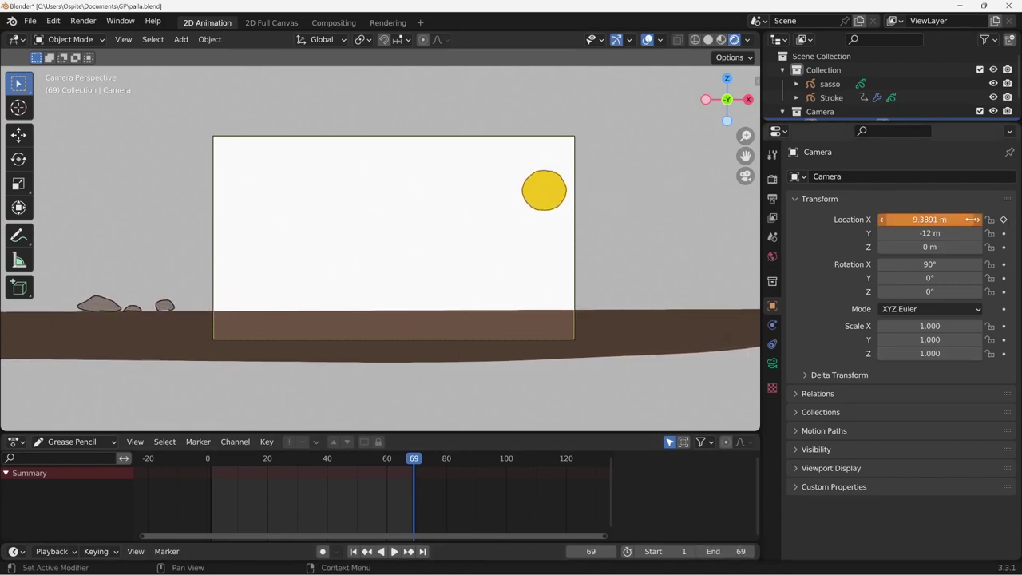
pyautogui.click(1004, 219)
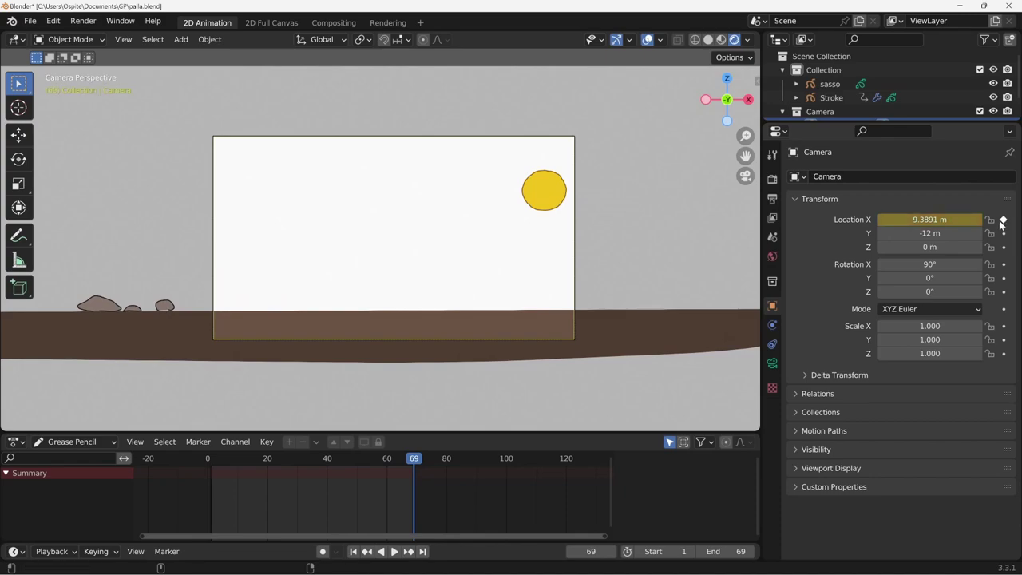
pyautogui.press('space')
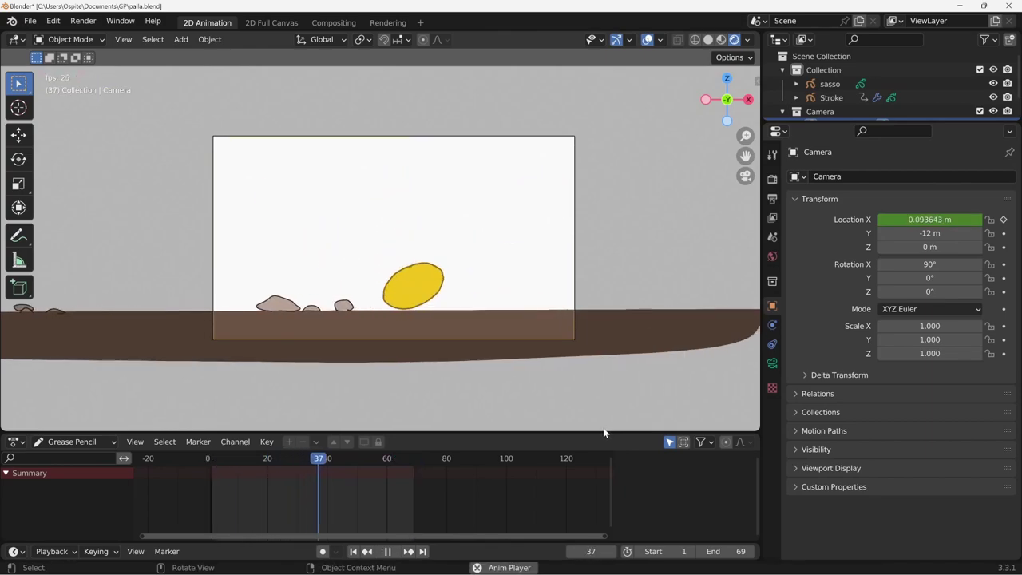
pyautogui.press('space')
pyautogui.press('Right')
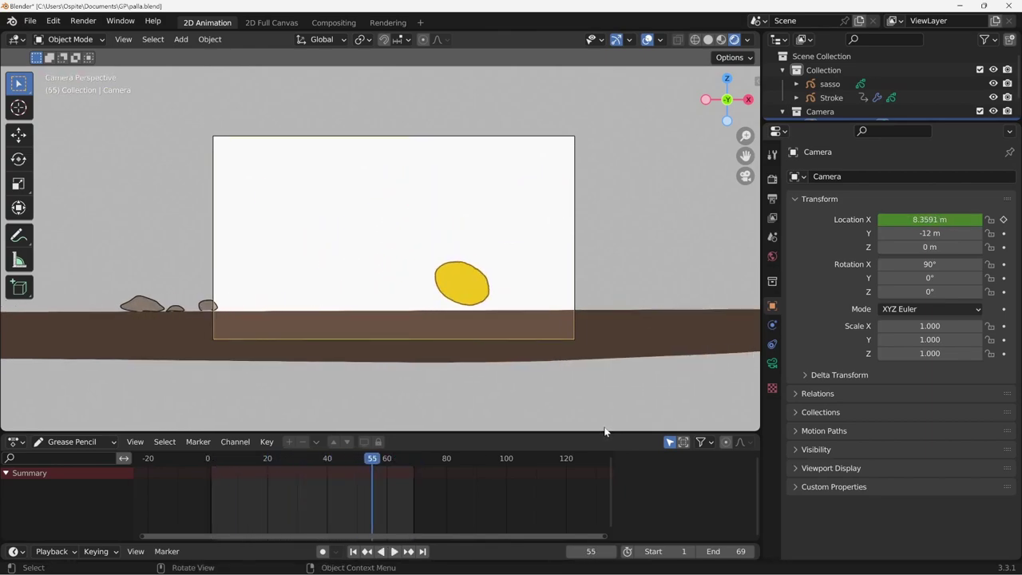
pyautogui.press('Right')
pyautogui.press('Right')
pyautogui.press('Right')
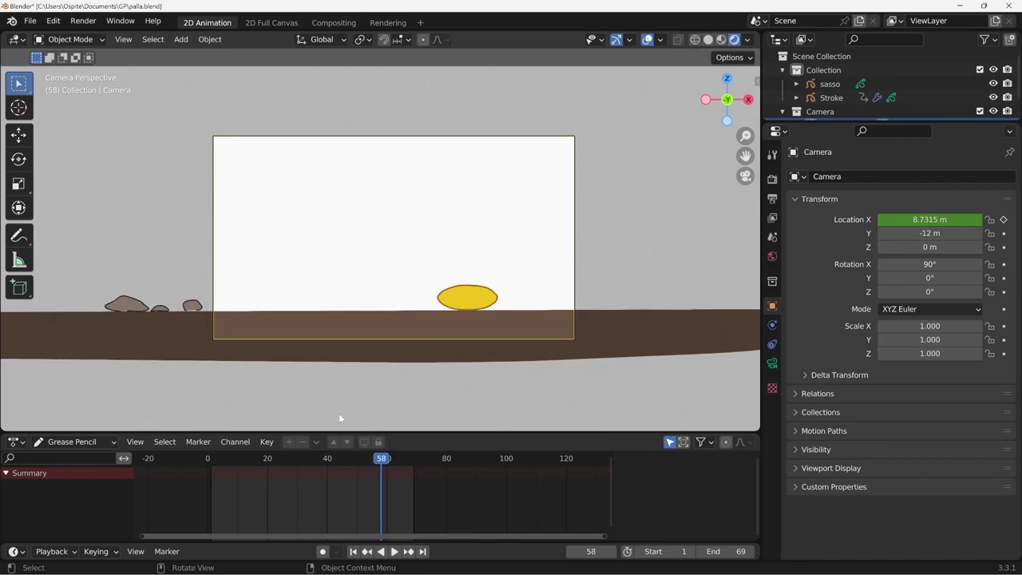
pyautogui.press('Right')
# Step: Put the sasso object in Draw Mode and draw a new grey rock right of the ball
pyautogui.click(831, 85)
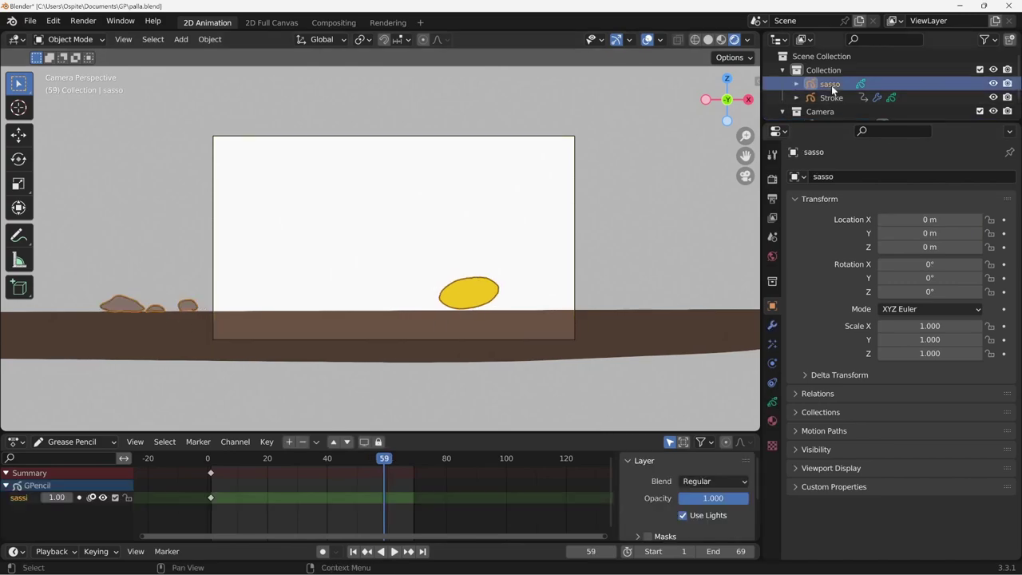
pyautogui.hotkey('ctrl', 'Tab')
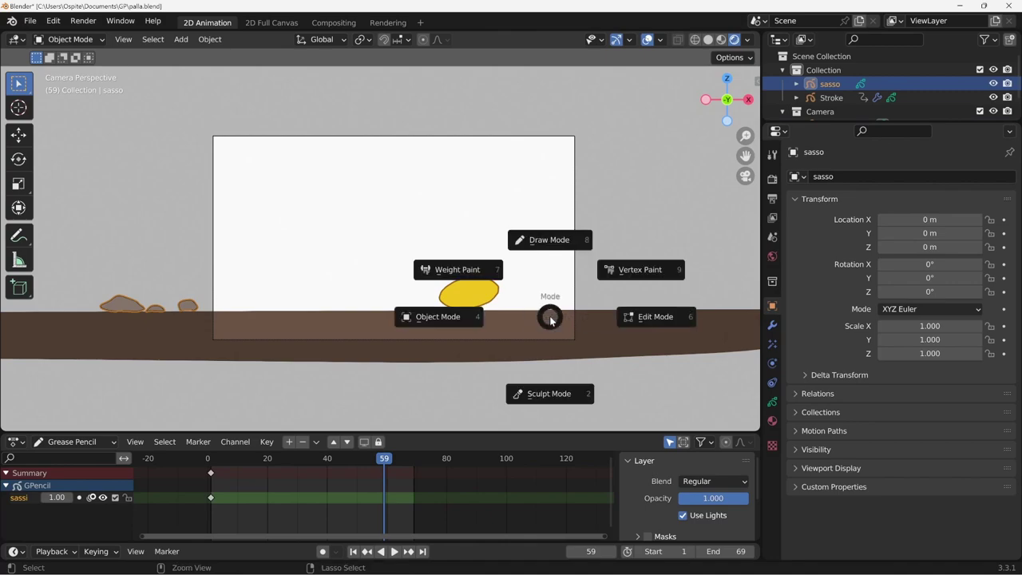
pyautogui.click(549, 240)
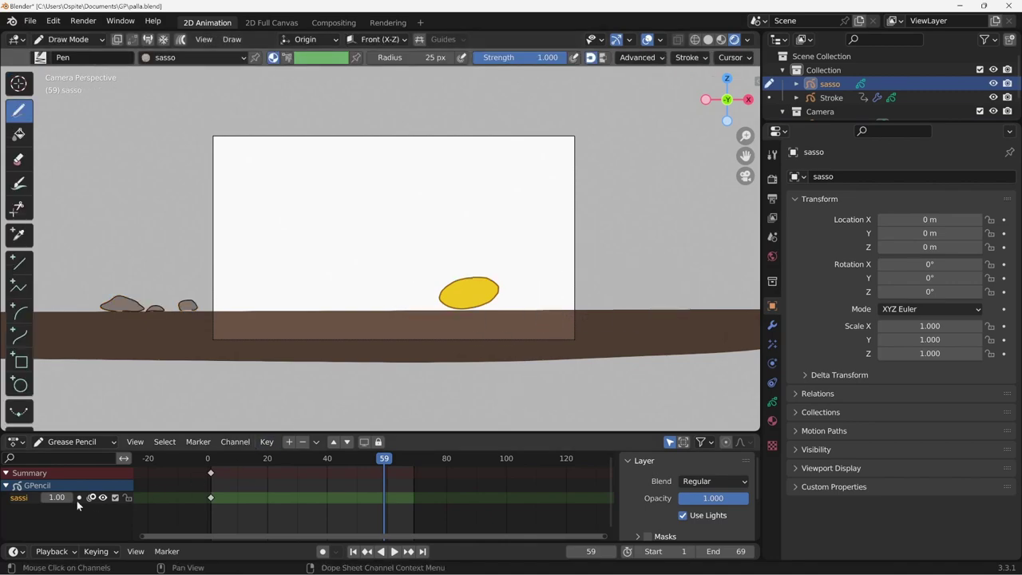
pyautogui.click(772, 421)
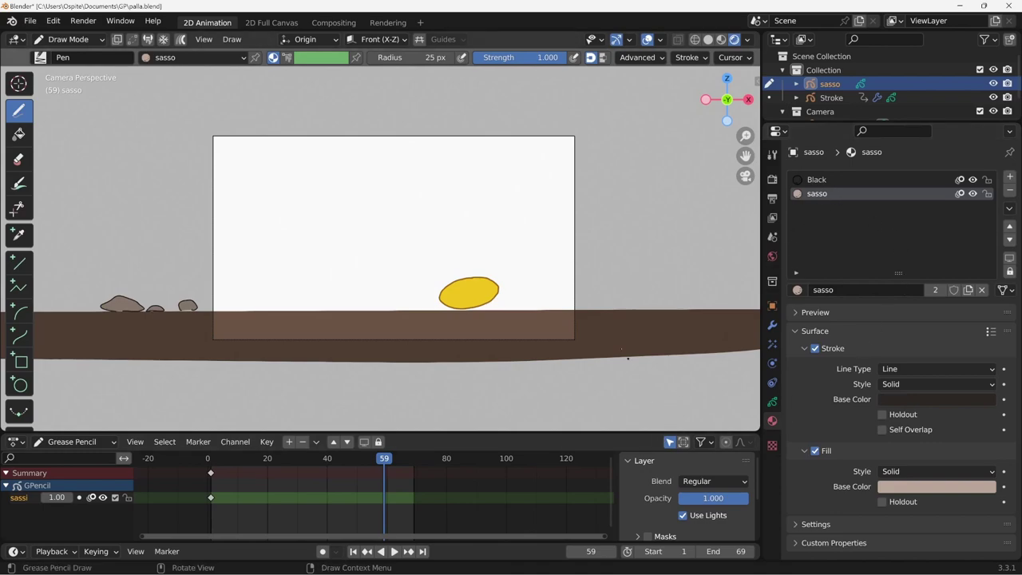
pyautogui.moveTo(516, 311)
pyautogui.mouseDown()
pyautogui.moveTo(545, 301)
pyautogui.moveTo(550, 318)
pyautogui.moveTo(557, 306)
pyautogui.mouseUp()
# Step: Step to frame 66, return the sasso object to Object Mode and play the animation
pyautogui.press('Right')
pyautogui.press('Right')
pyautogui.press('Right')
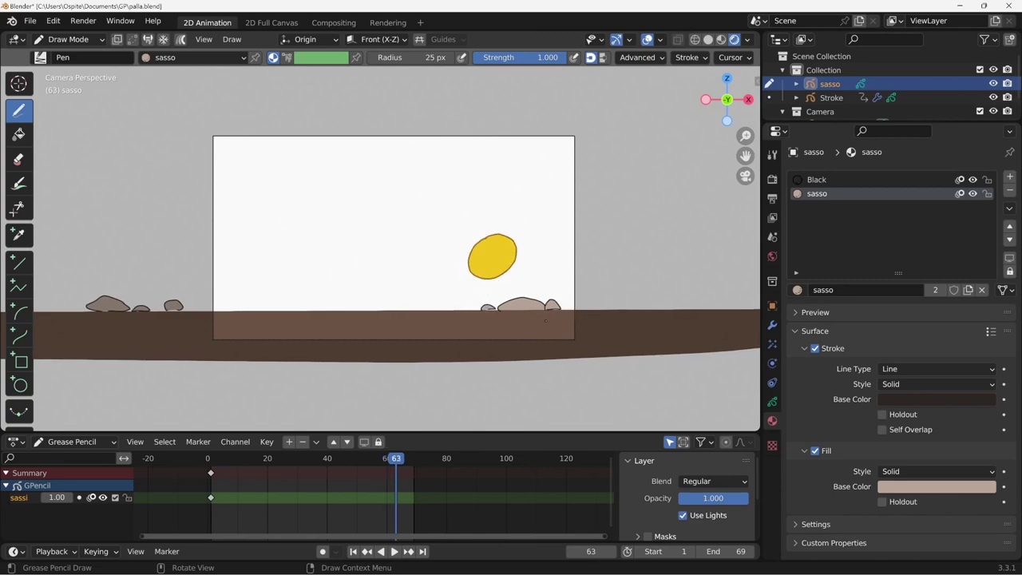
pyautogui.press('Right')
pyautogui.press('Right')
pyautogui.press('Right')
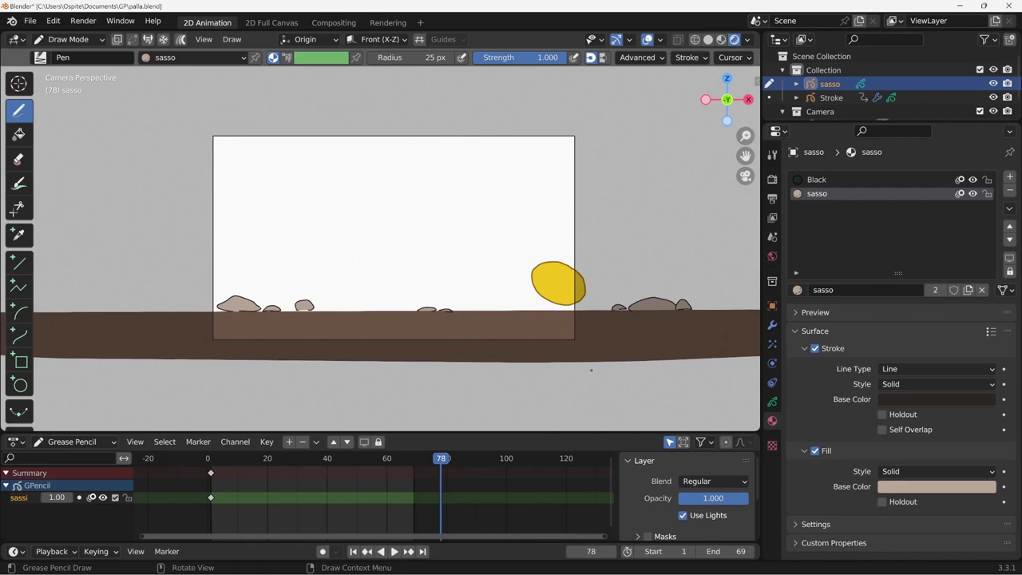
pyautogui.press('Left')
pyautogui.press('Left')
pyautogui.press('Left')
pyautogui.press('Left')
pyautogui.press('Left')
pyautogui.press('Left')
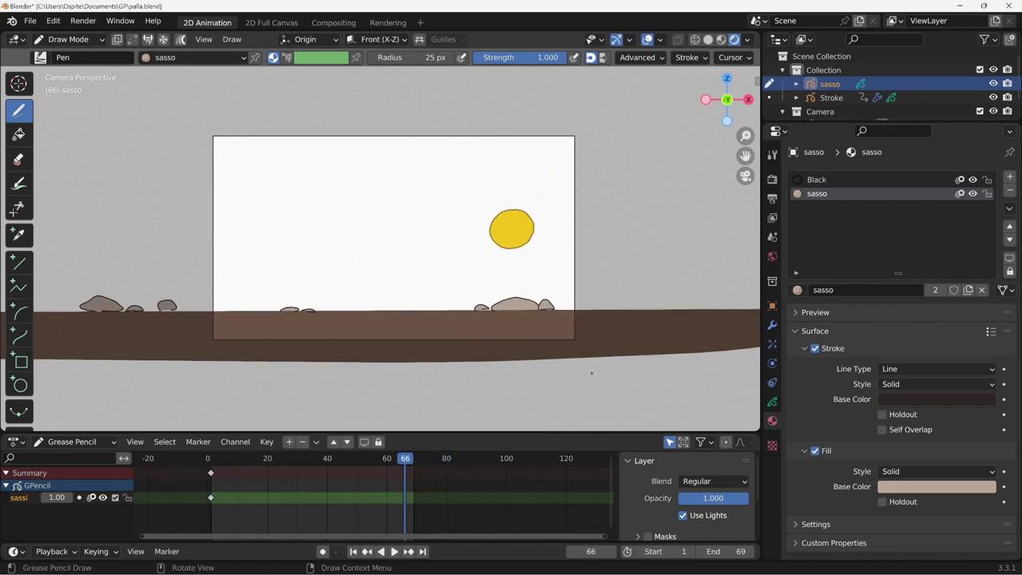
pyautogui.hotkey('ctrl', 'Tab')
pyautogui.click(492, 380)
pyautogui.press('space')
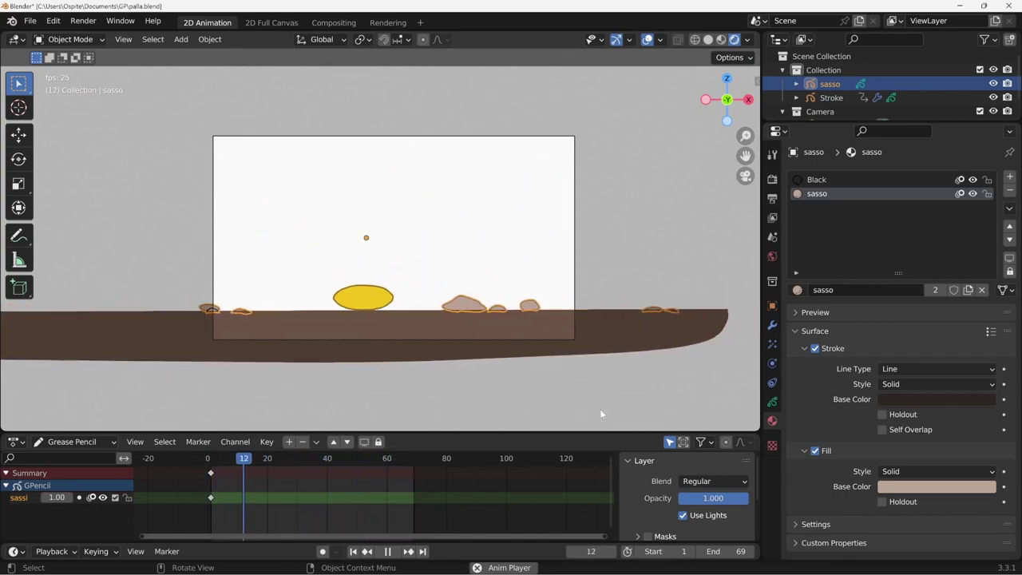
# Step: Save palla.blend during playback
pyautogui.hotkey('ctrl', 's')
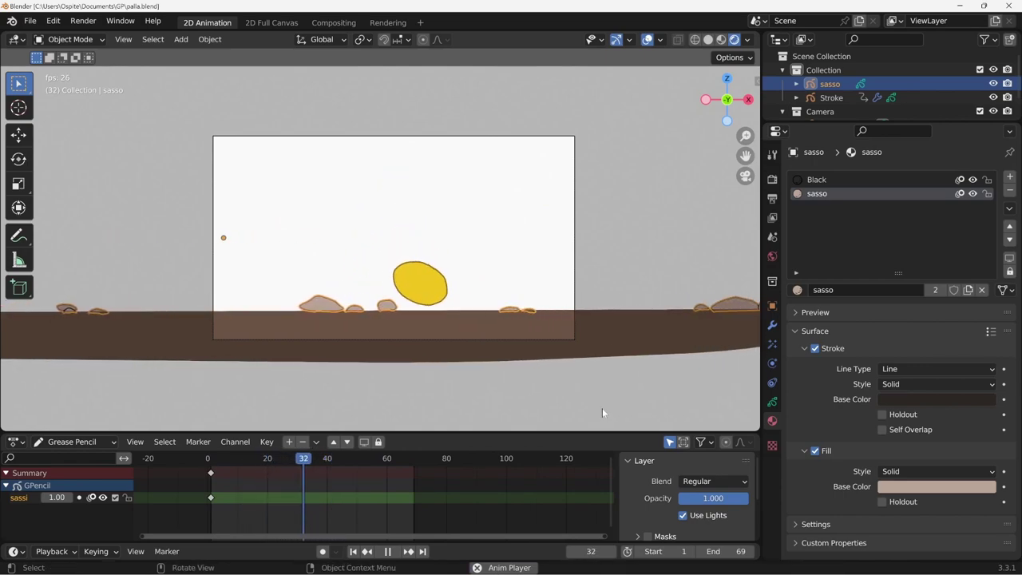